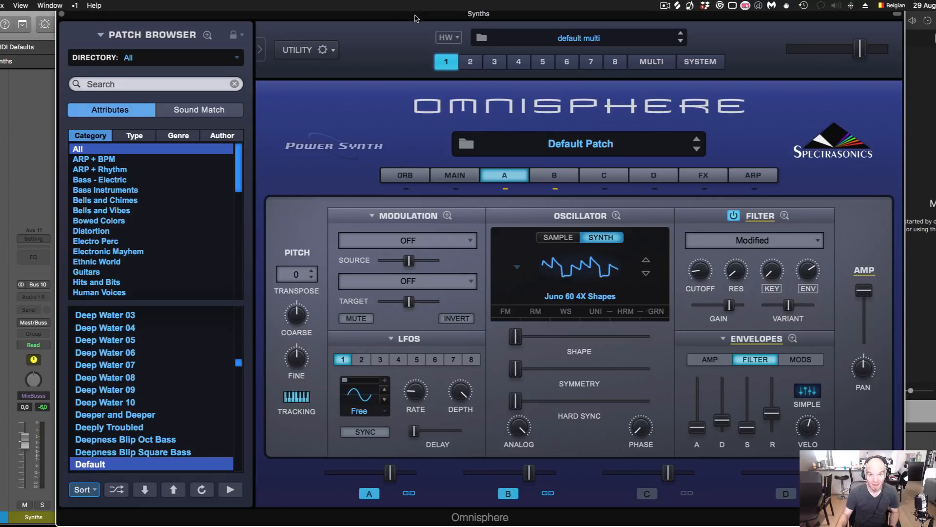
- Reposition the synth window and shrink it to 0.8x magnification
left_click_drag(414, 18, 341, 19)
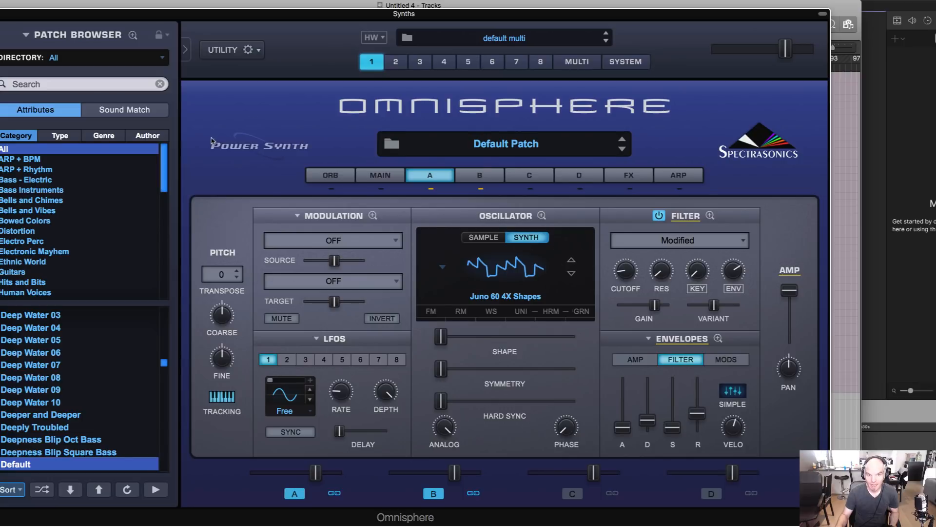
left_click(255, 144)
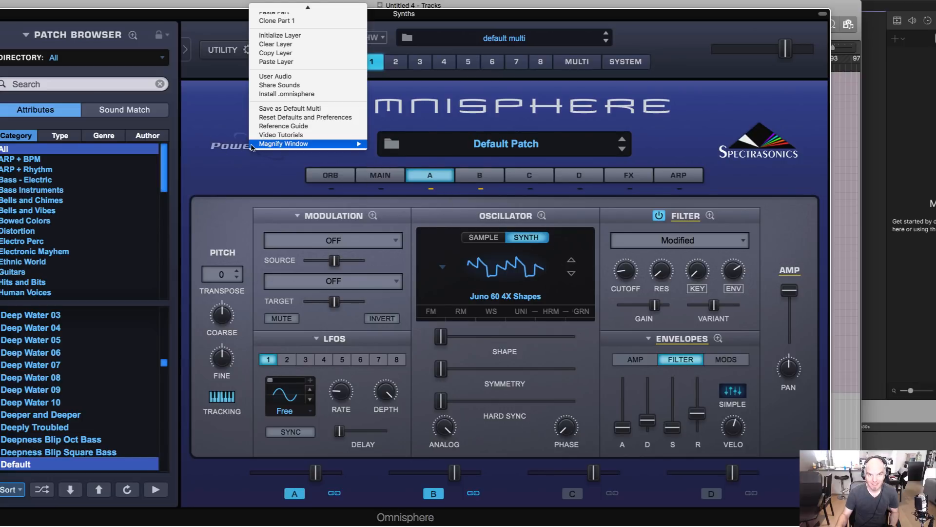
mouse_move(254, 145)
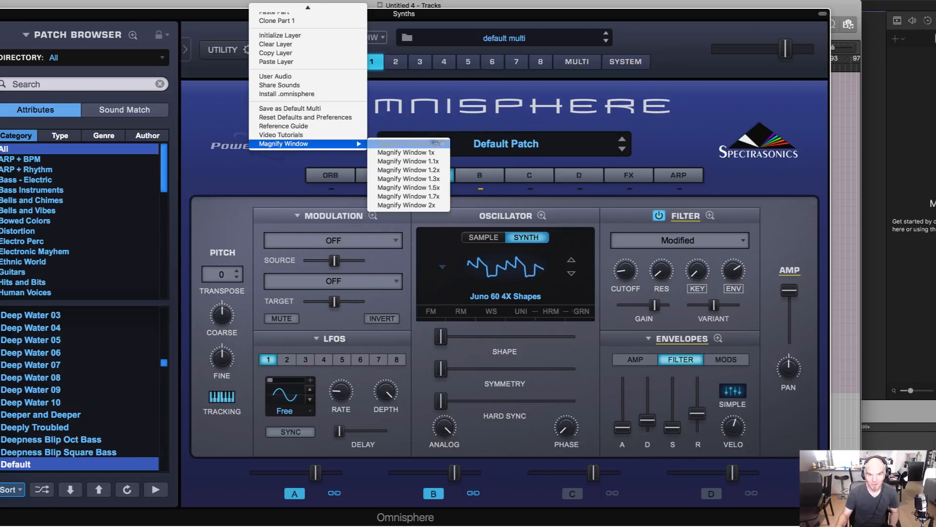
left_click(413, 147)
- Set the synth window magnification to 1.5x and move the window so the whole patch browser is in view
left_click(110, 35)
mouse_move(148, 71)
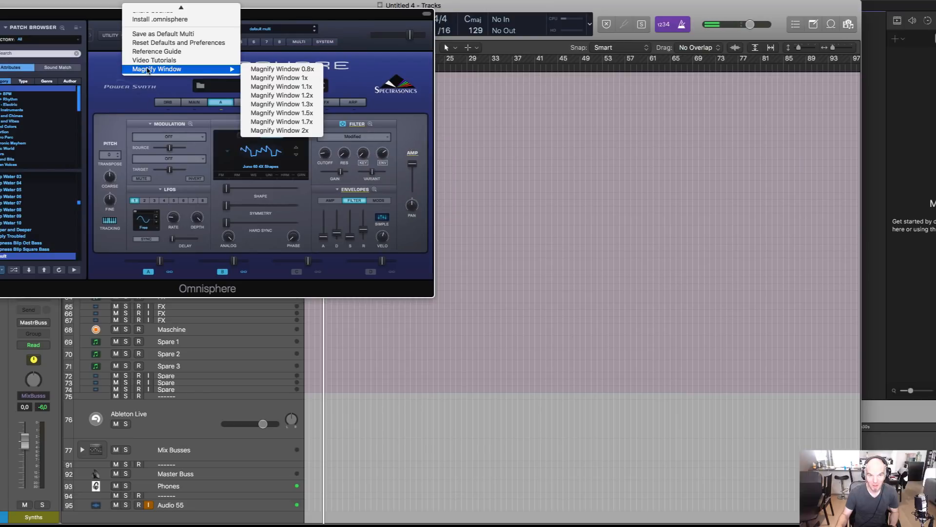
left_click(280, 112)
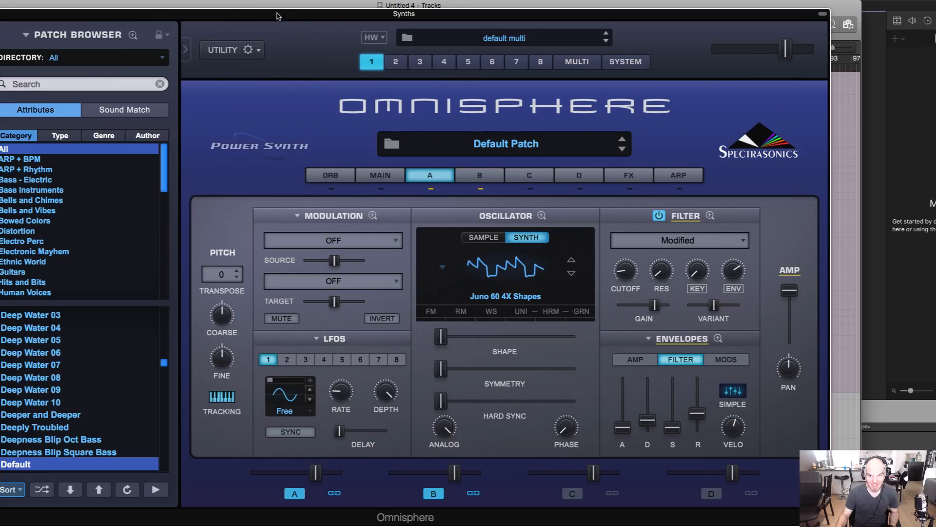
left_click_drag(277, 16, 293, 15)
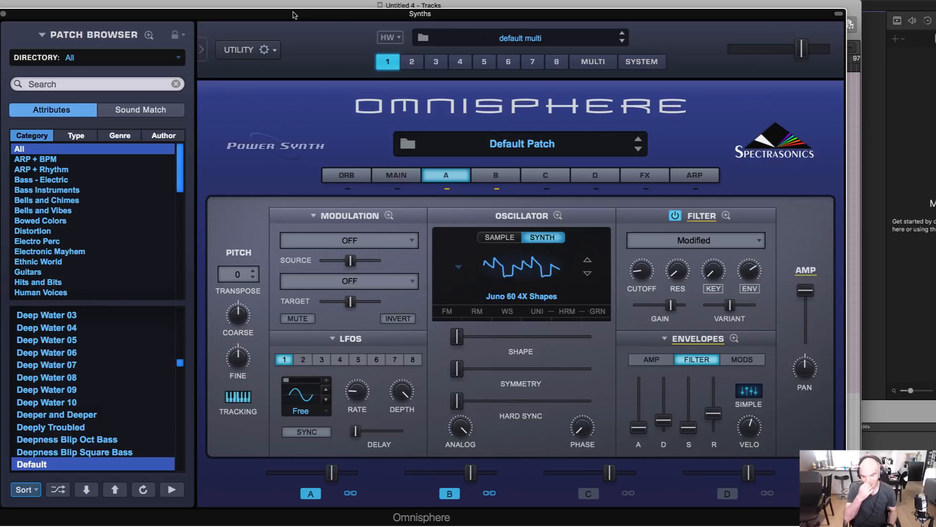
- Initialize the multi so sound design starts from a blank patch
left_click(248, 57)
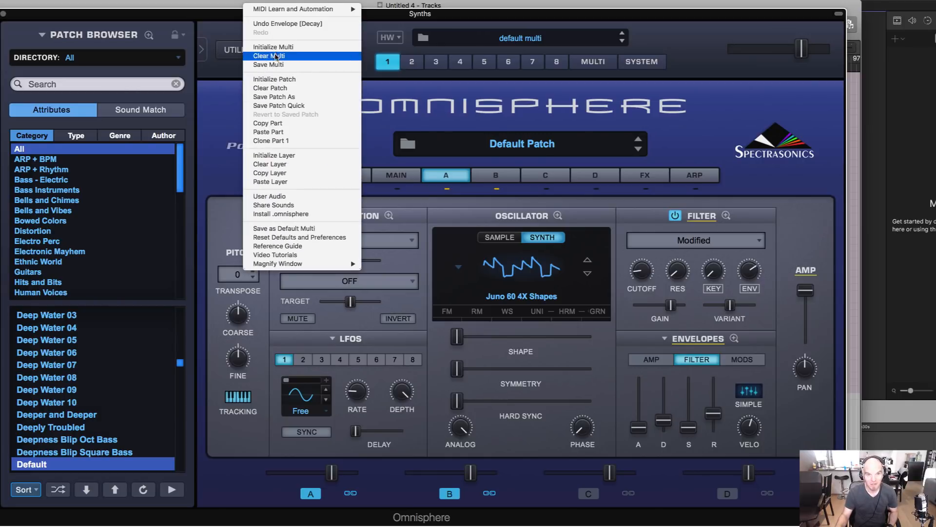
left_click(277, 47)
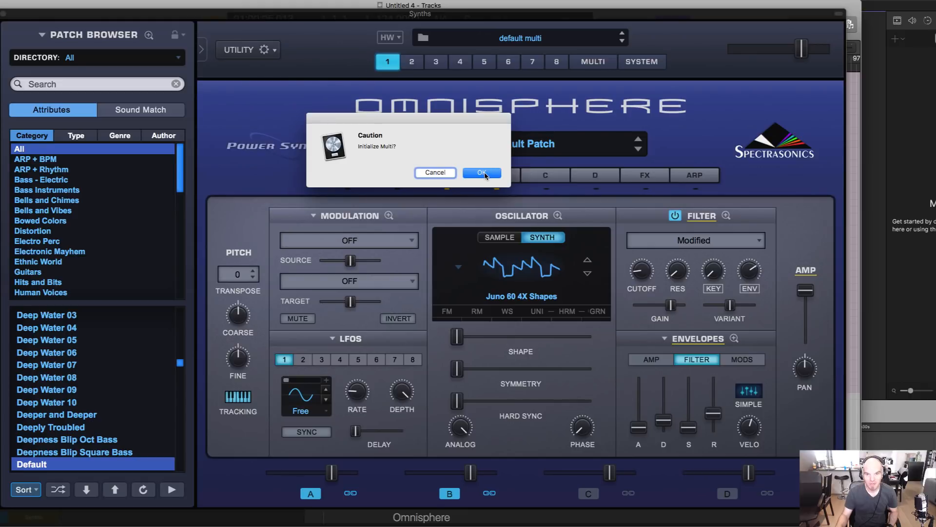
left_click(482, 174)
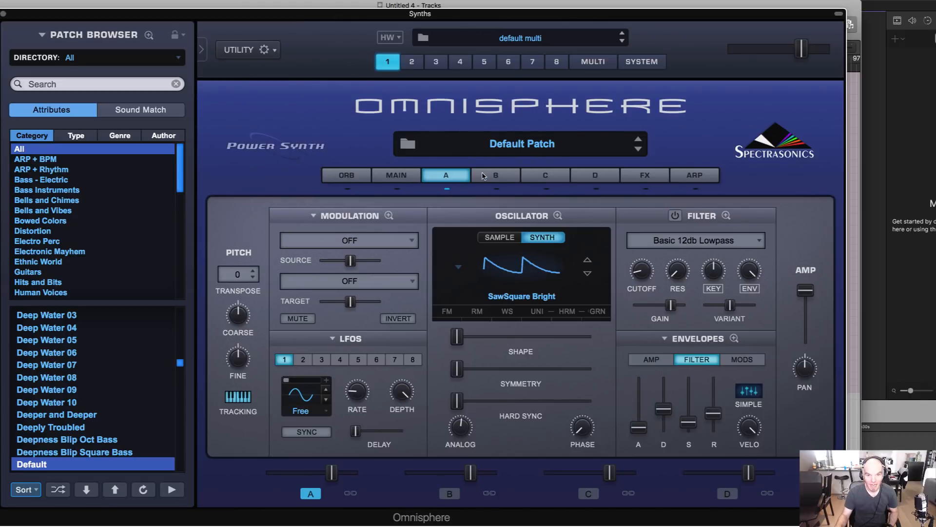
- Examine the list of available hardware synth profiles without choosing one
left_click(394, 37)
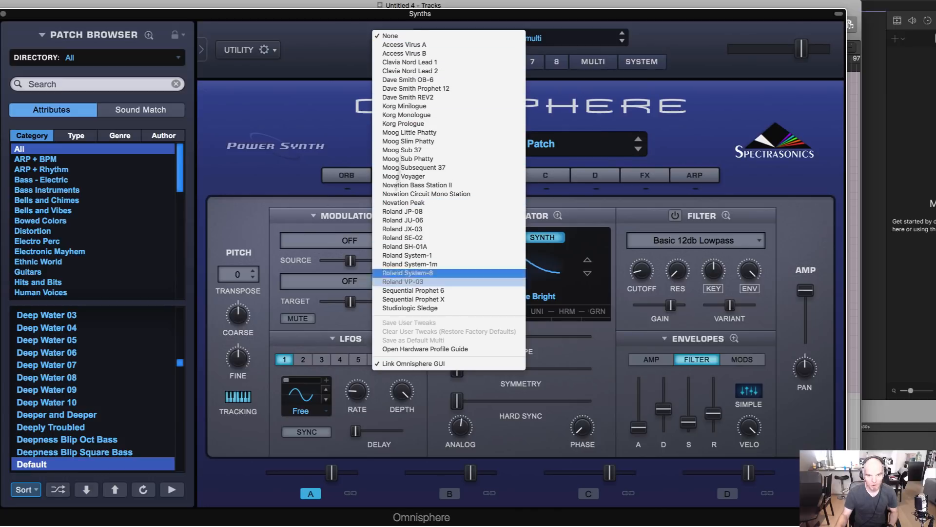
left_click(270, 95)
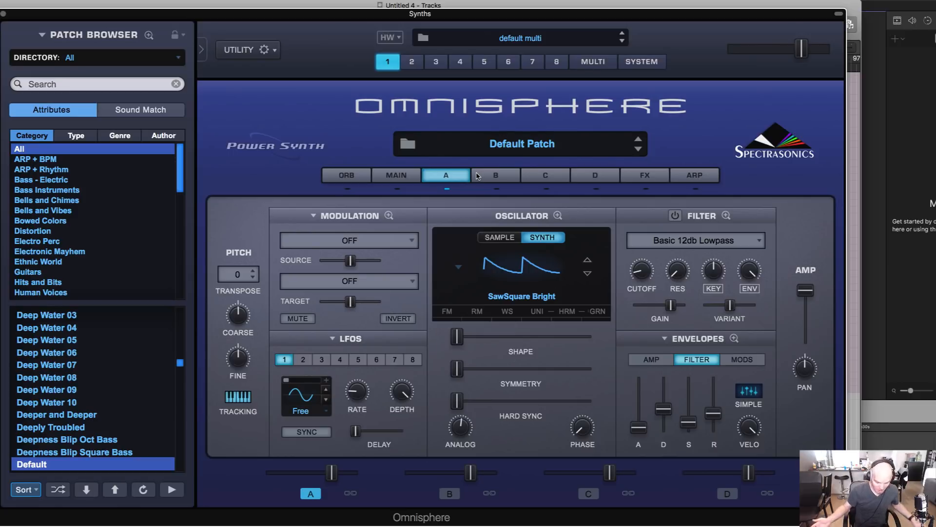
left_click(389, 39)
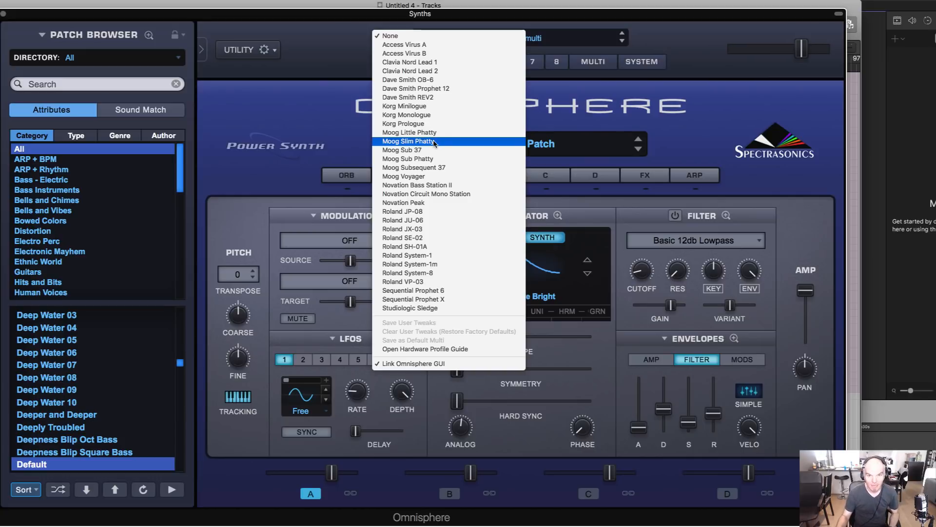
left_click(271, 116)
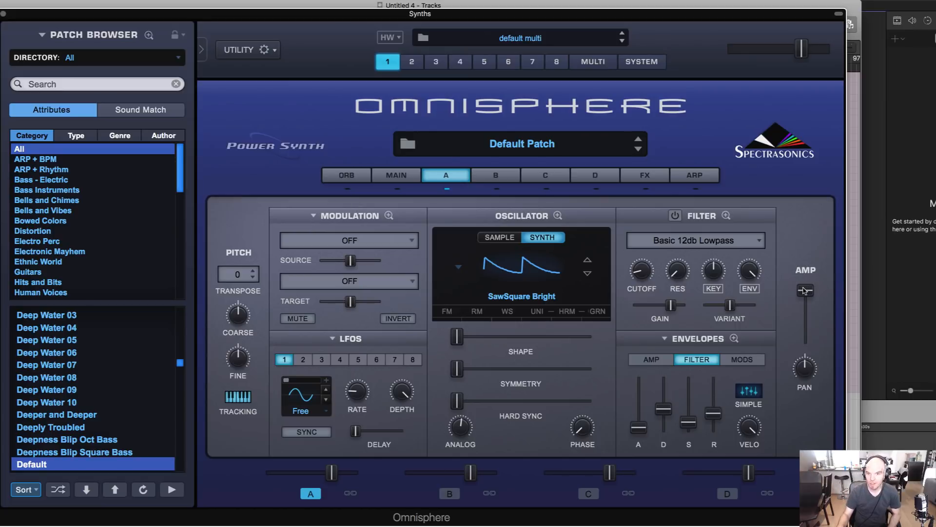
- Try linking layers A, B and C and switching on layers C and D
mouse_move(805, 291)
left_mouse_down()
mouse_move(803, 307)
mouse_move(807, 285)
left_mouse_up()
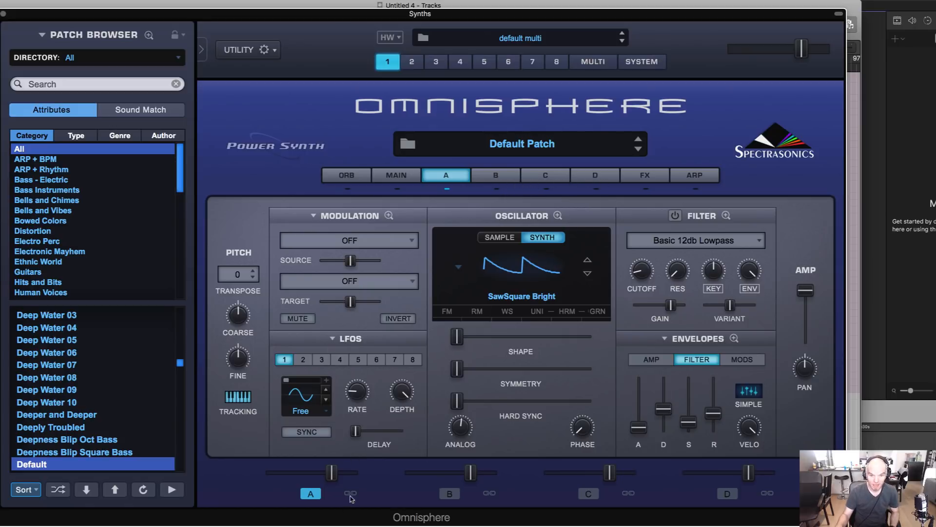
left_click(489, 493)
left_click(627, 493)
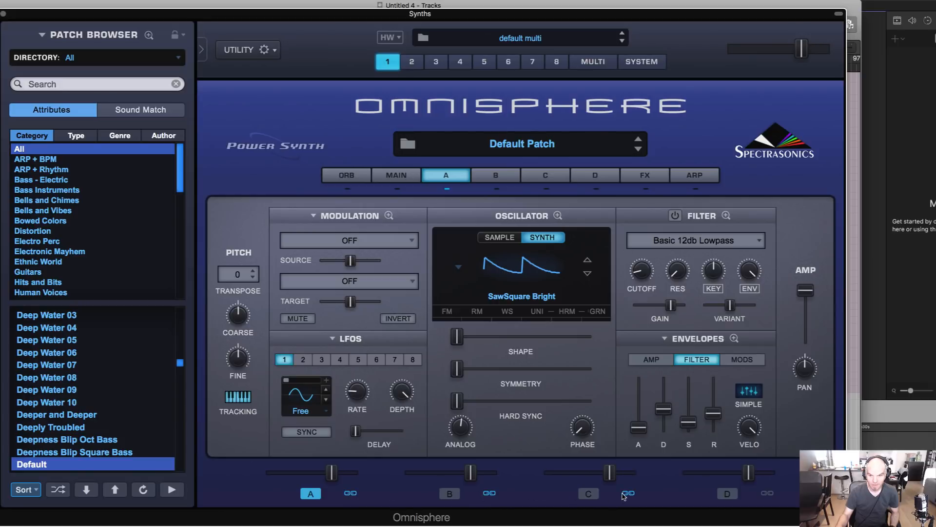
left_click(736, 496)
left_click(589, 493)
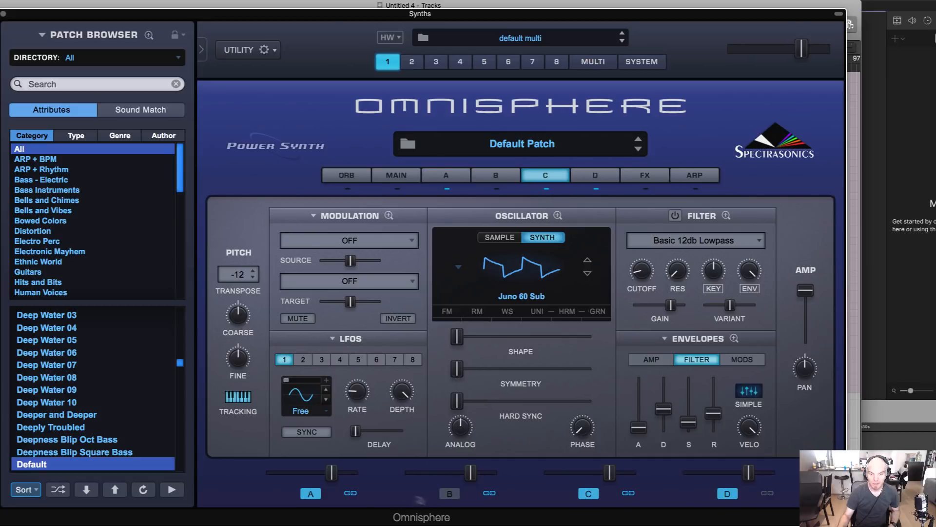
left_click(442, 498)
left_click(446, 495)
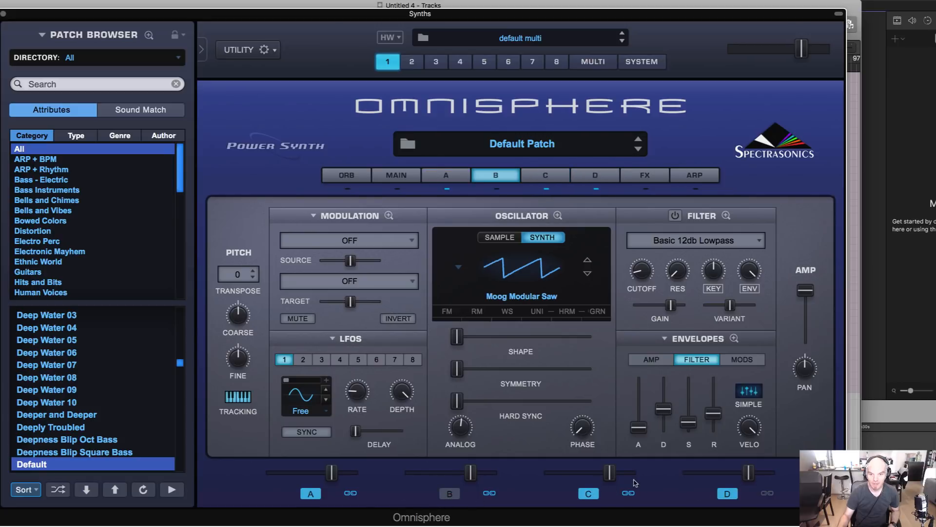
- Switch off layers C and D and unlink the linked layers
left_click(589, 492)
left_click(730, 495)
left_click(632, 494)
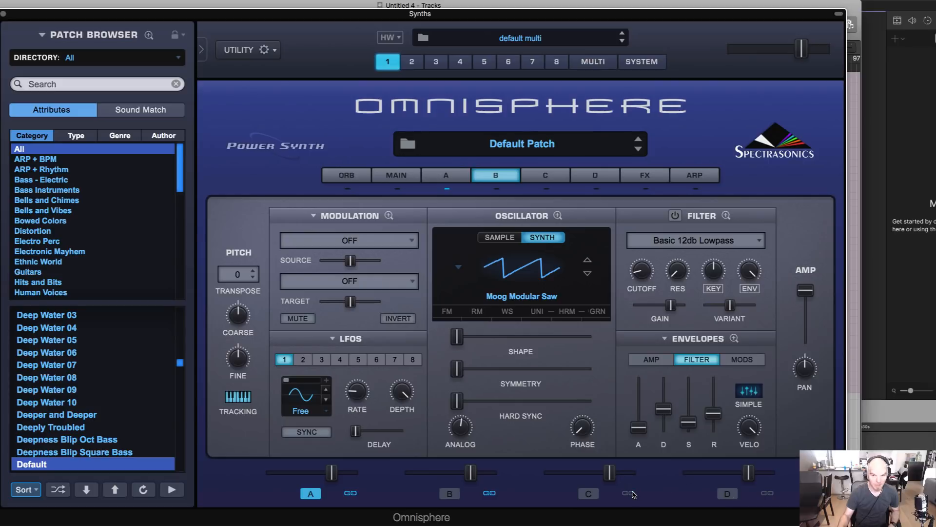
left_click(489, 493)
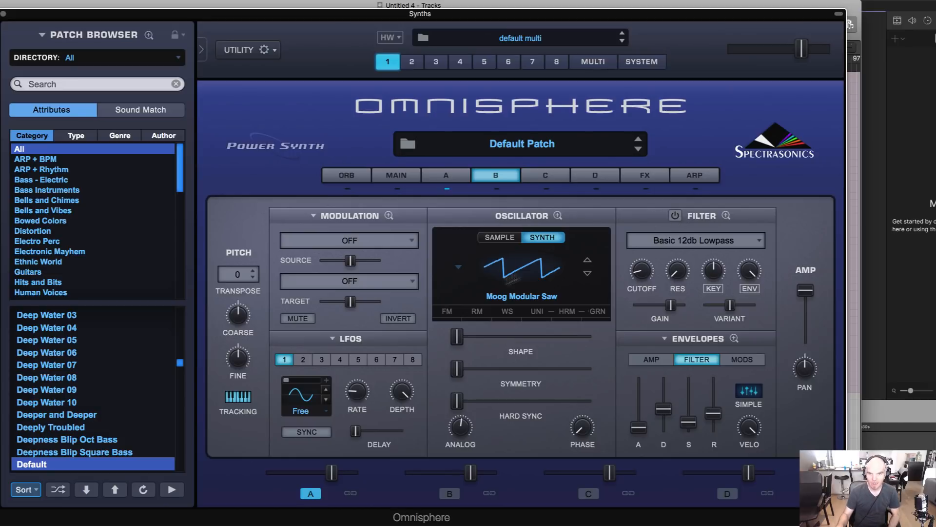
- Set layer B's oscillator to the ARP 2600 4X Shapes waveform from the classic X-fade Shapes
left_click(539, 269)
mouse_move(499, 313)
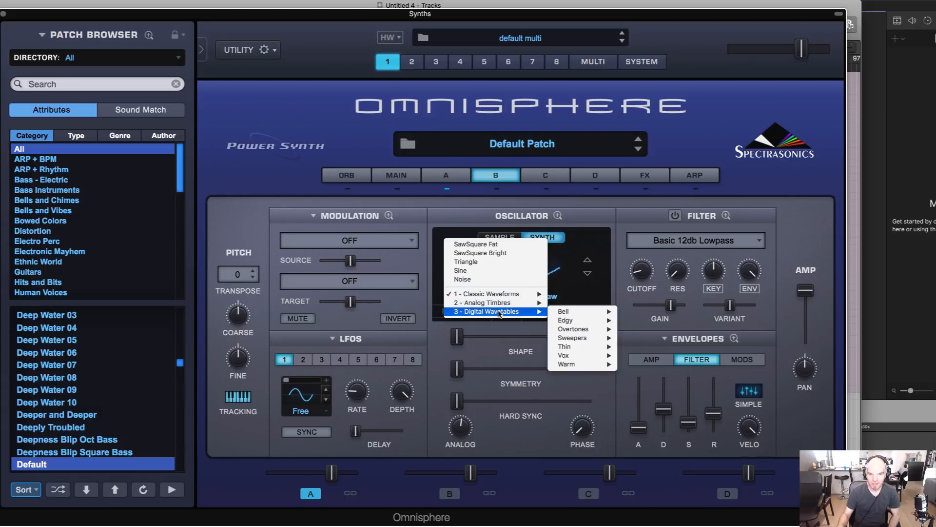
mouse_move(498, 293)
mouse_move(567, 339)
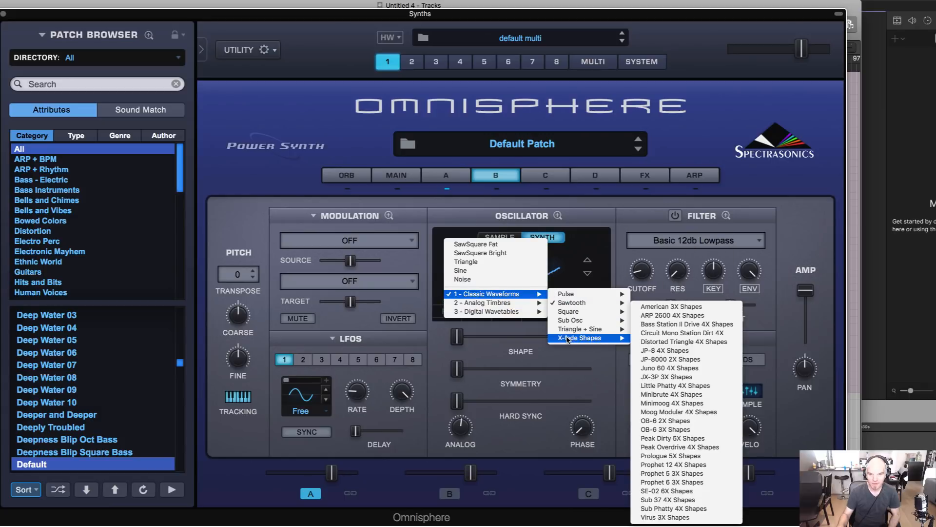
left_click(669, 316)
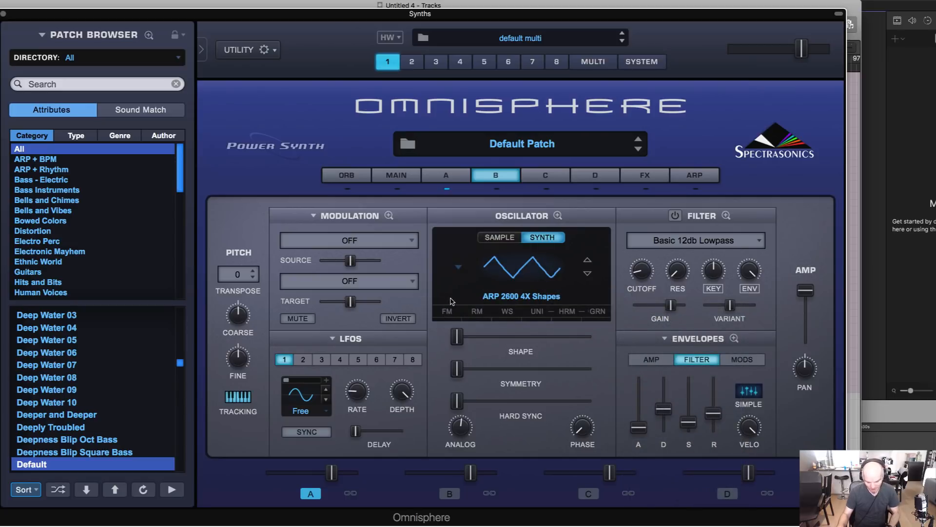
- Sweep the Shape control of layer B's oscillator up to nearly its maximum
left_click_drag(124, 15, 88, 13)
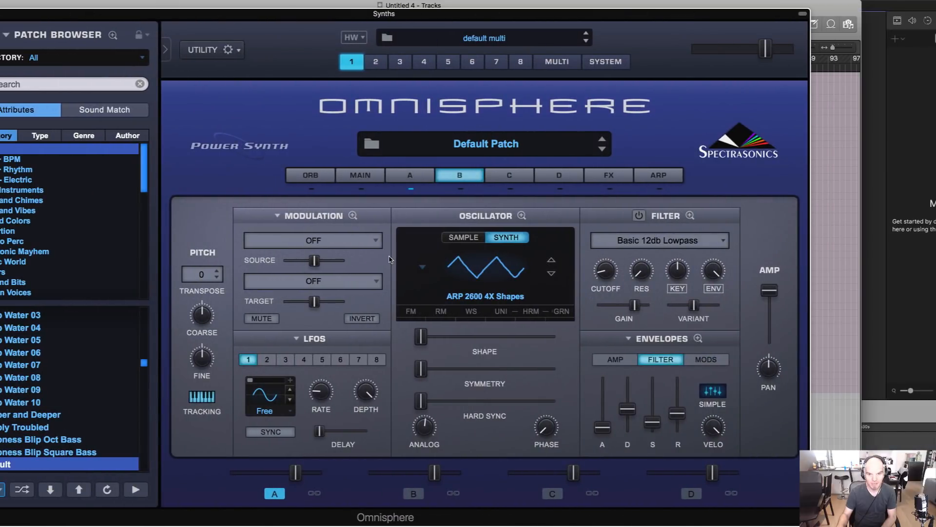
left_click(420, 342)
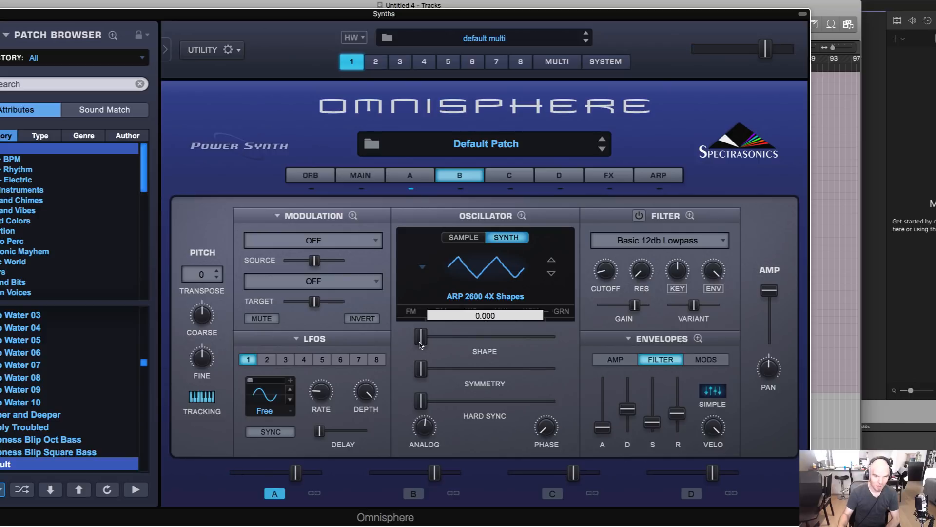
left_click_drag(420, 343, 399, 345)
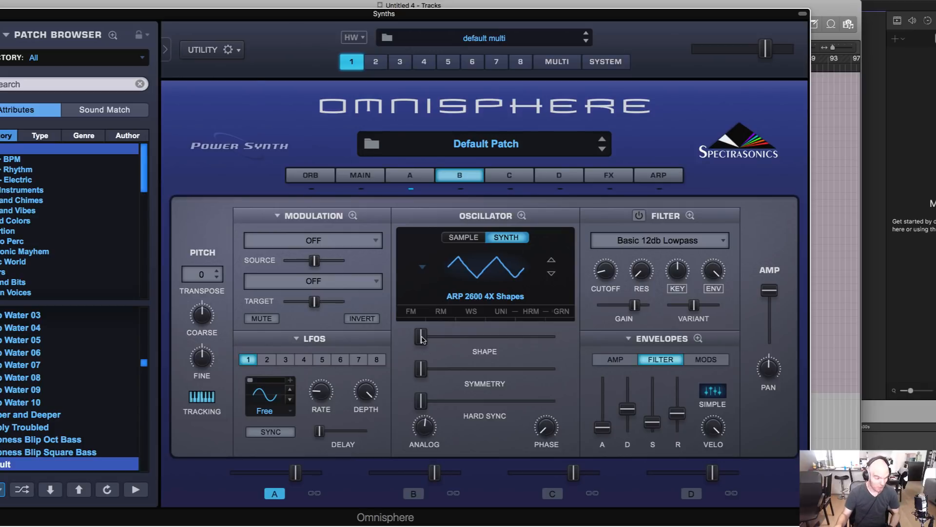
left_click_drag(421, 337, 550, 337)
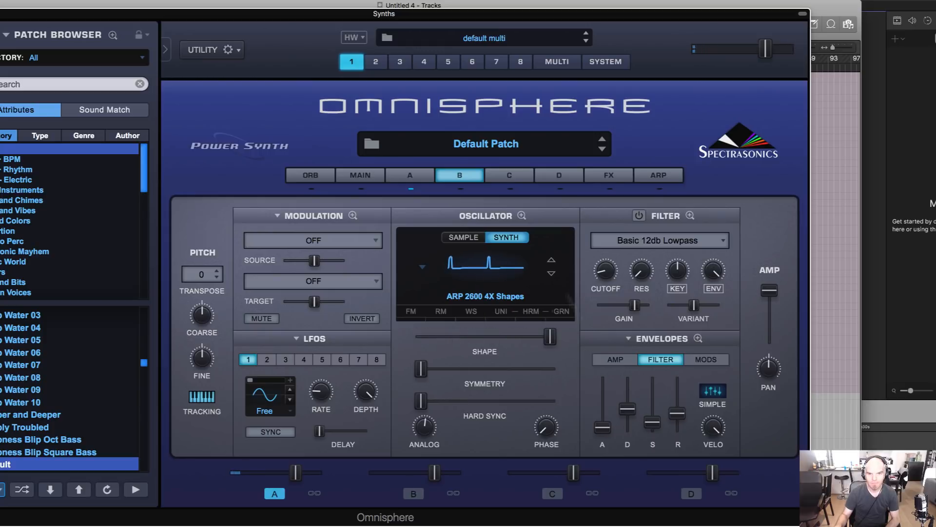
- Try the American 3X Shapes and ARP 2600 4X Shapes waveforms on layer A's oscillator
left_click(411, 174)
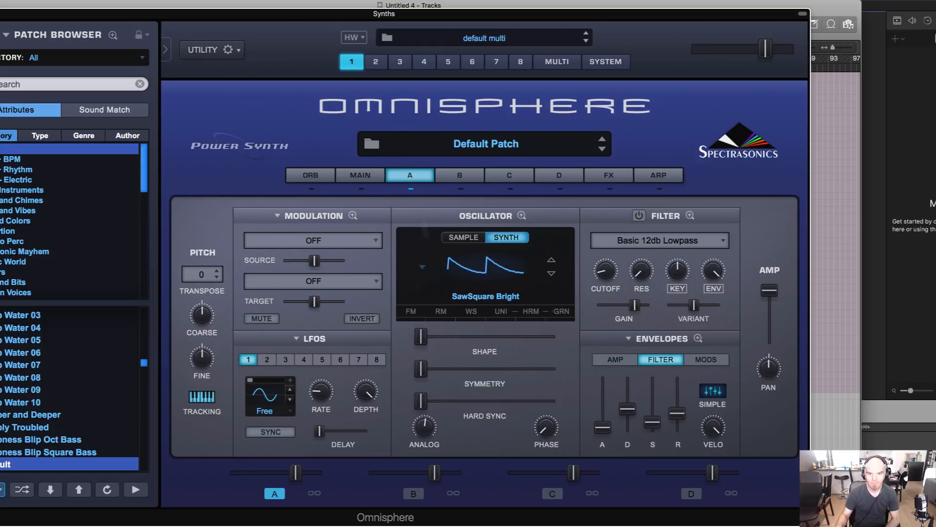
left_click(453, 278)
mouse_move(470, 335)
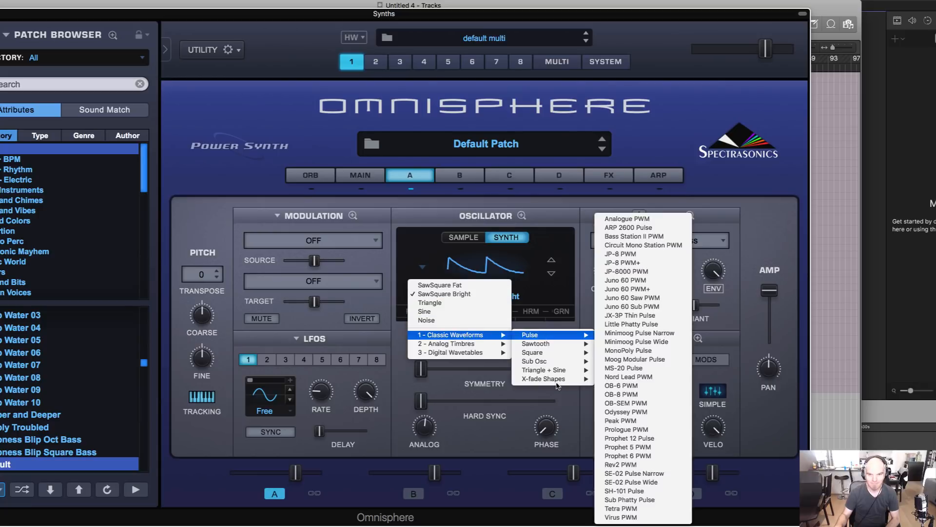
mouse_move(557, 383)
left_click(638, 305)
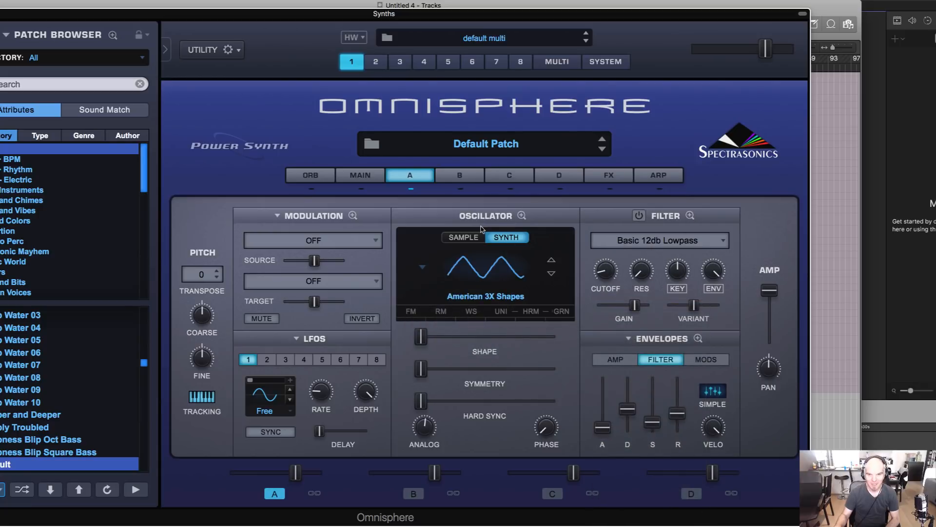
left_click(551, 275)
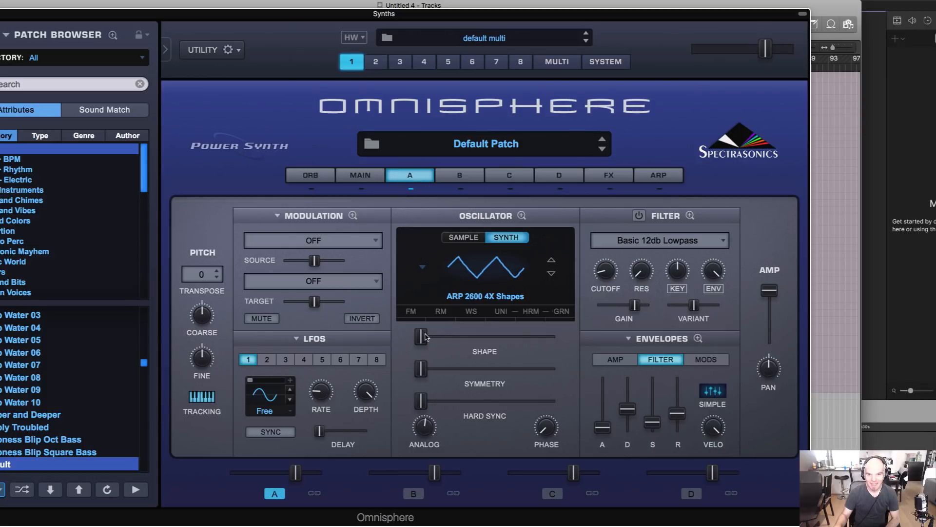
left_click_drag(419, 340, 405, 354)
- Set layer A's oscillator to the Juno 60 4X Shapes waveform from the classic X-fade Shapes
left_click(488, 271)
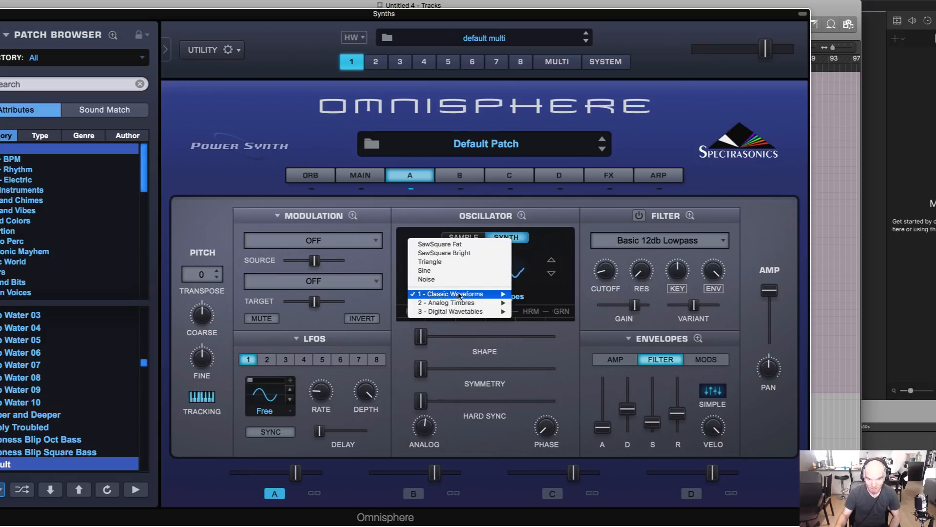
mouse_move(566, 338)
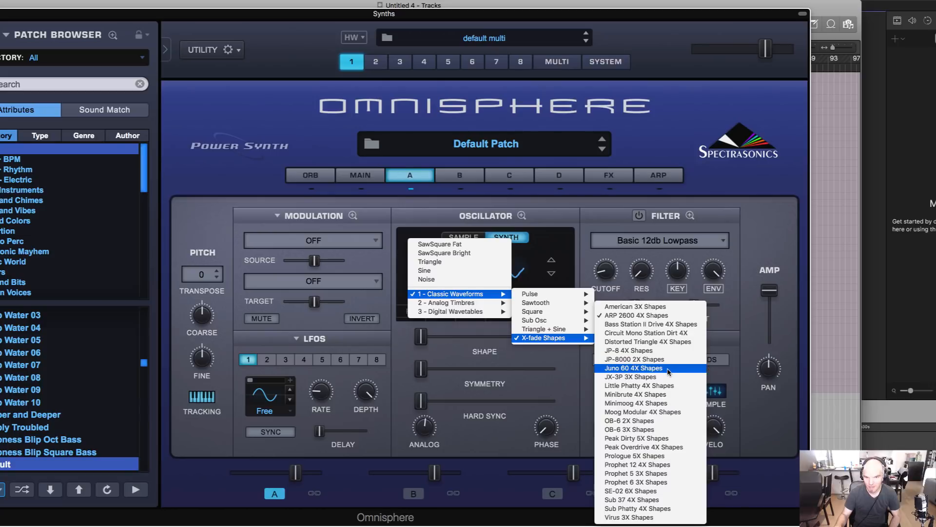
left_click(668, 369)
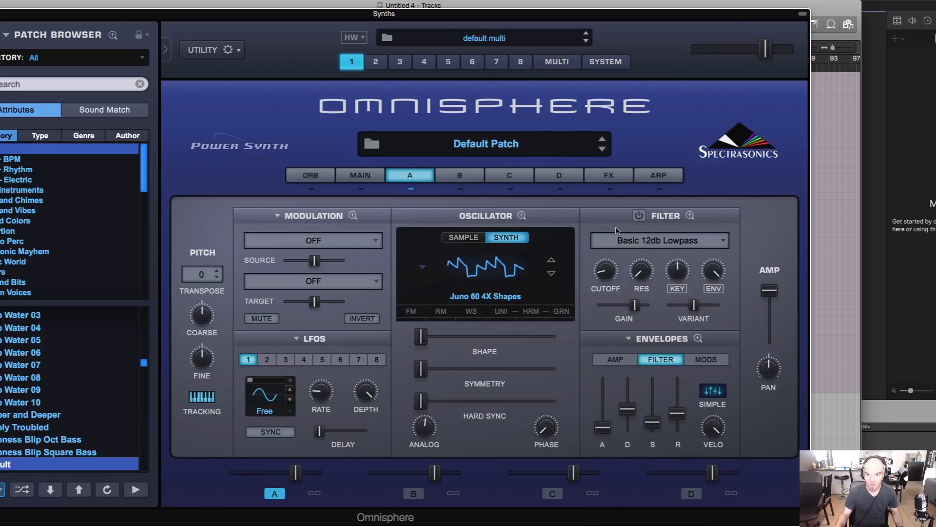
- Enable layer A's filter and open its detailed zoom view
left_click(638, 218)
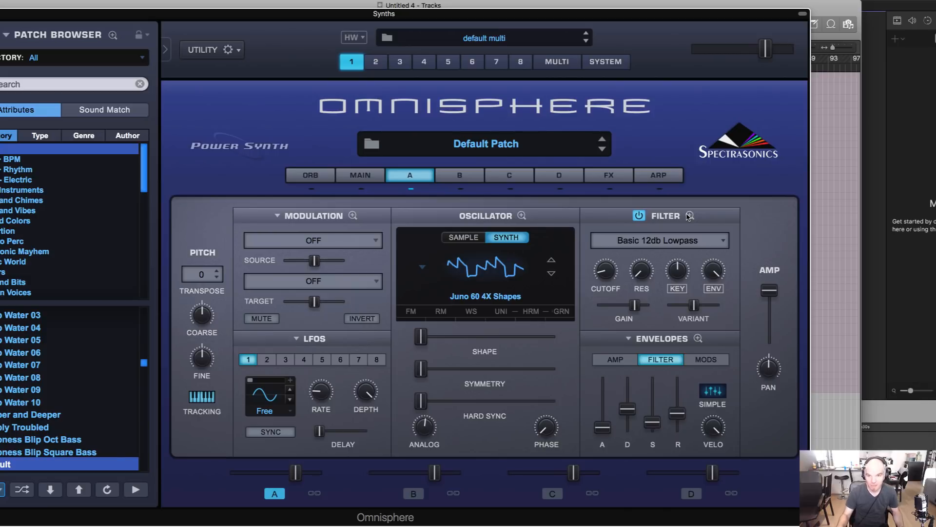
right_click(689, 216)
left_click(689, 216)
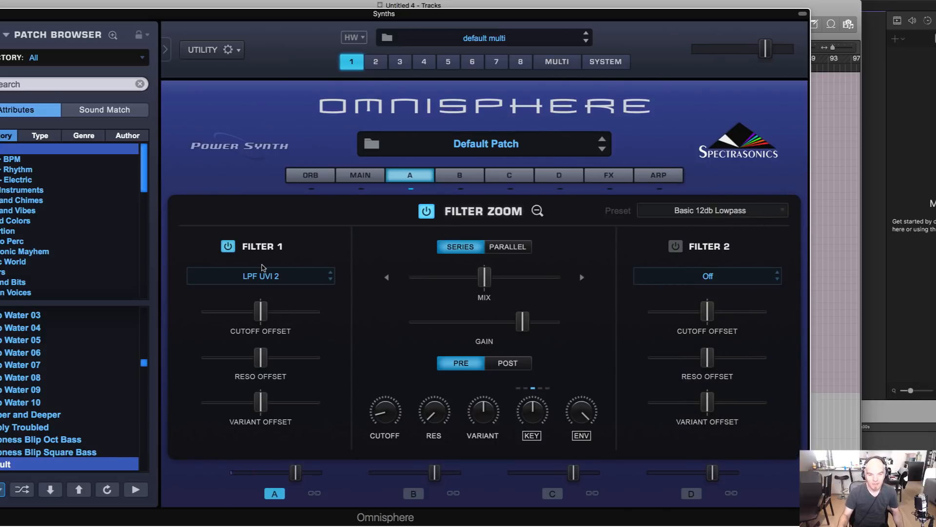
- Lower layer A's filter envelope depth to about 0.2, key tracking to its minimum and cutoff to about 0.092 kHz
left_click_drag(584, 418, 583, 432)
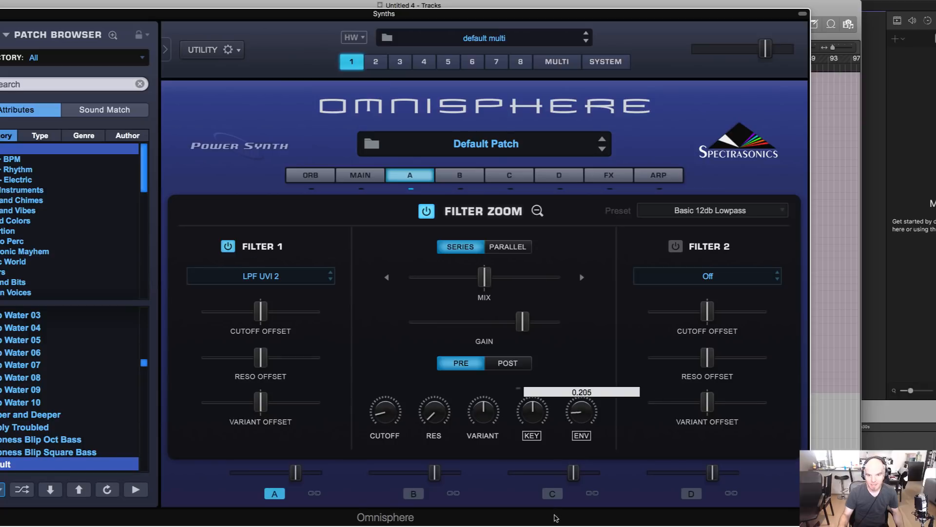
left_click_drag(533, 412, 515, 468)
left_click_drag(379, 404, 379, 401)
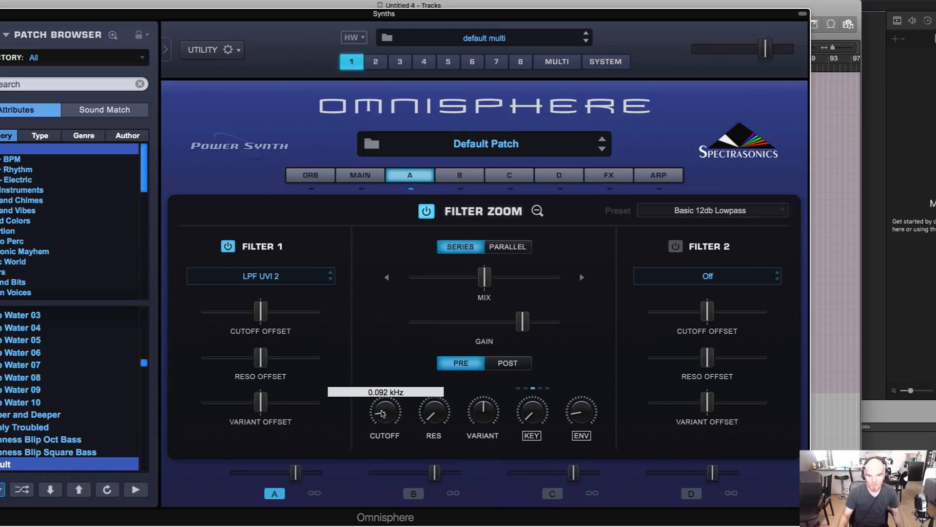
- Set Filter 1 to State Variable Filter 12db with its variant offset at 0.000, and return to layer A's main page
left_click(250, 281)
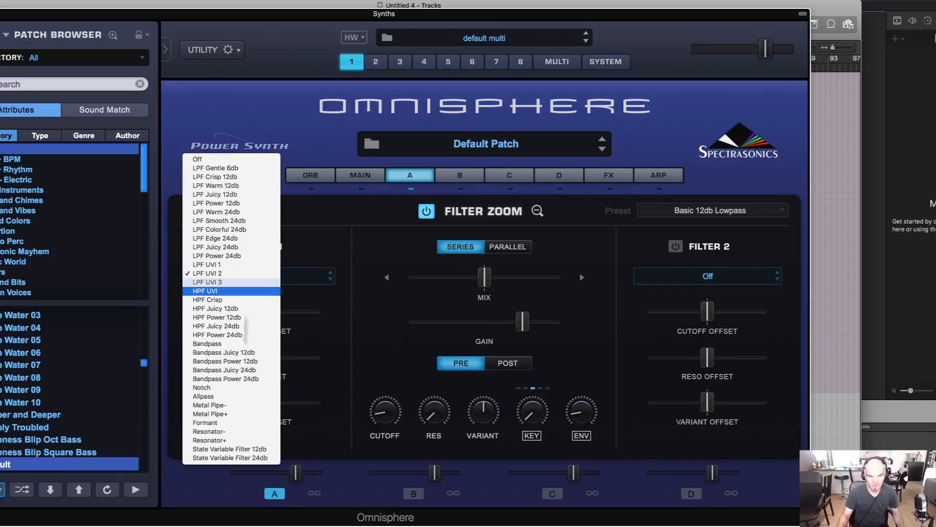
left_click(237, 449)
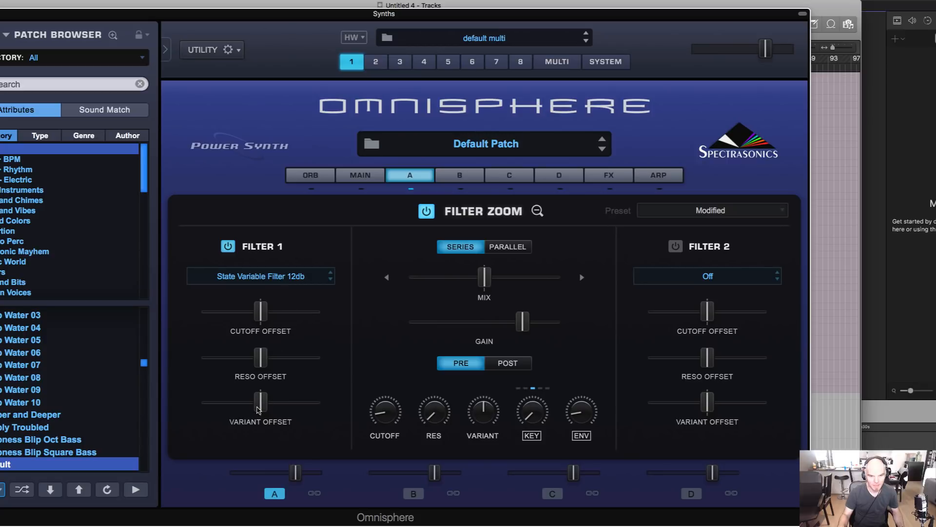
left_click_drag(260, 402, 148, 409)
left_click_drag(206, 402, 35, 404)
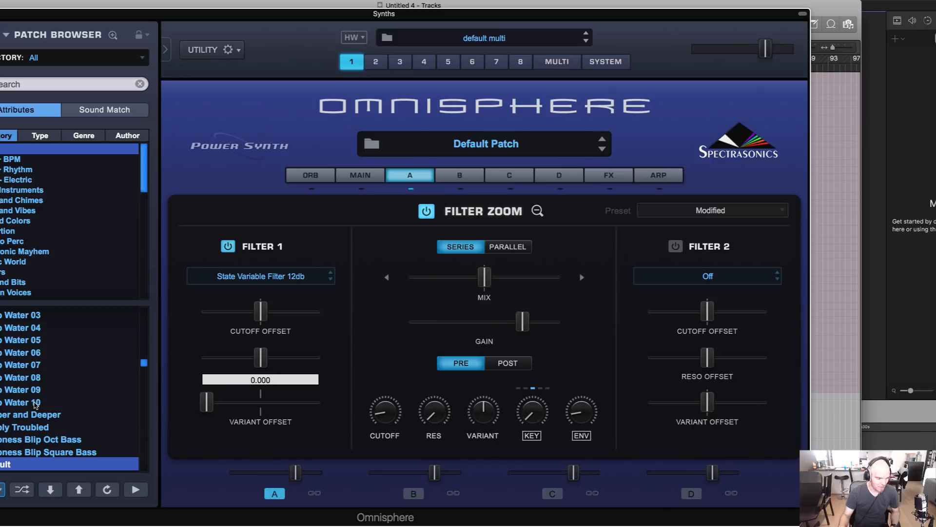
left_click_drag(210, 404, 341, 422)
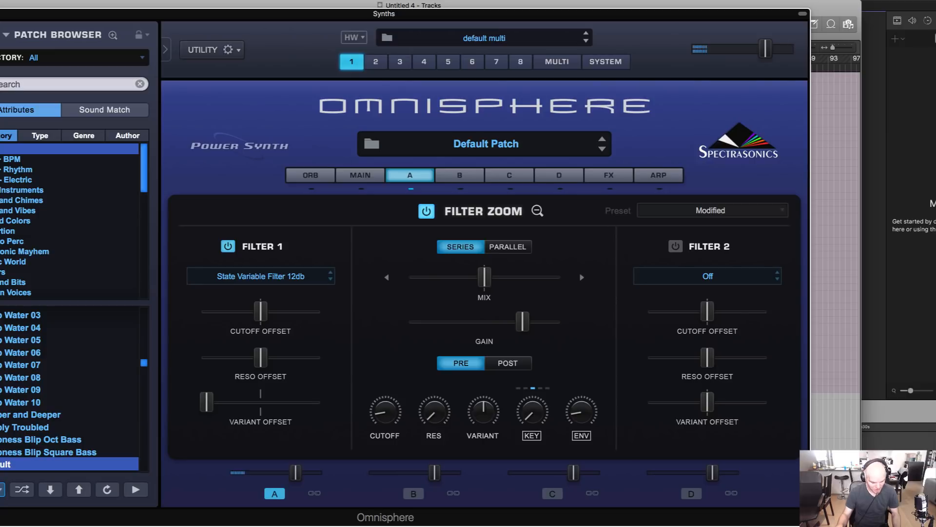
left_click(419, 176)
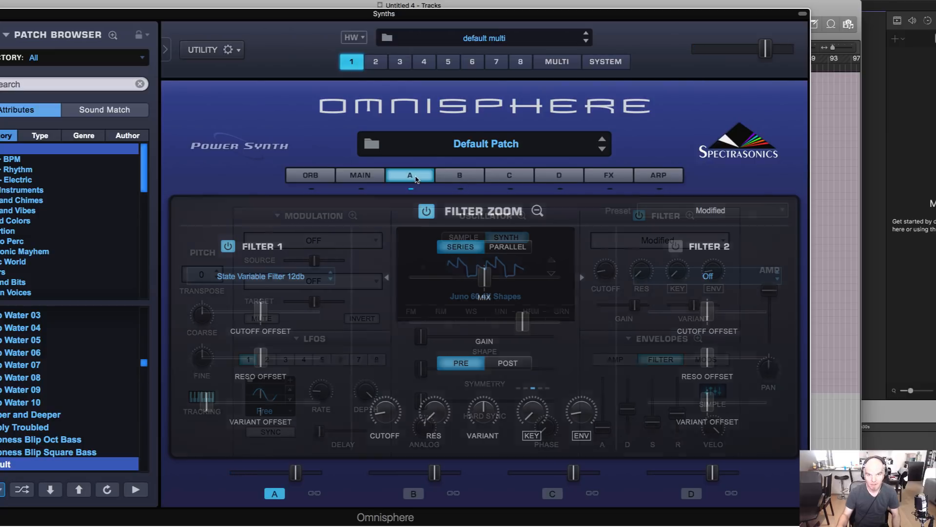
left_click_drag(312, 23, 294, 16)
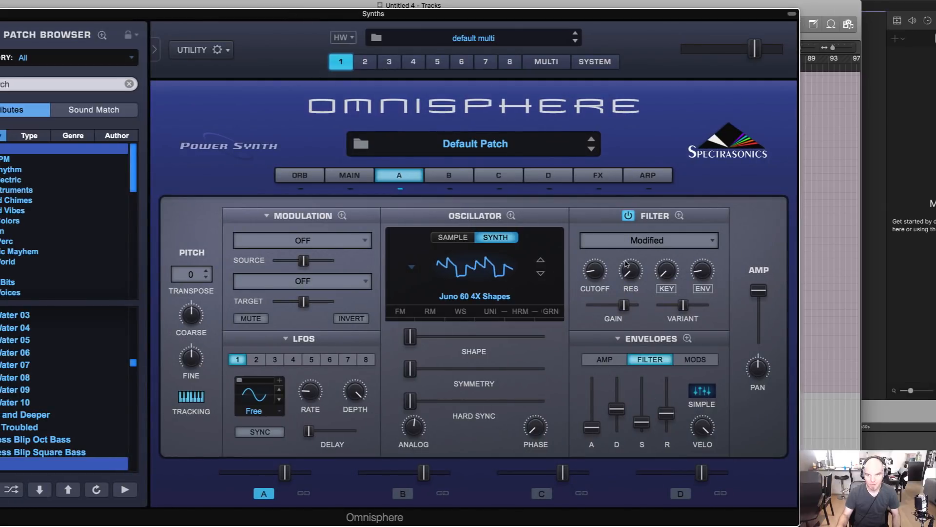
- Turn up layer A's Analog amount and change its oscillator to the Minimoog 4X Shapes waveform from the classic X-fade Shapes
left_click_drag(591, 273, 598, 275)
left_click_drag(418, 424, 426, 386)
left_click(467, 255)
mouse_move(447, 294)
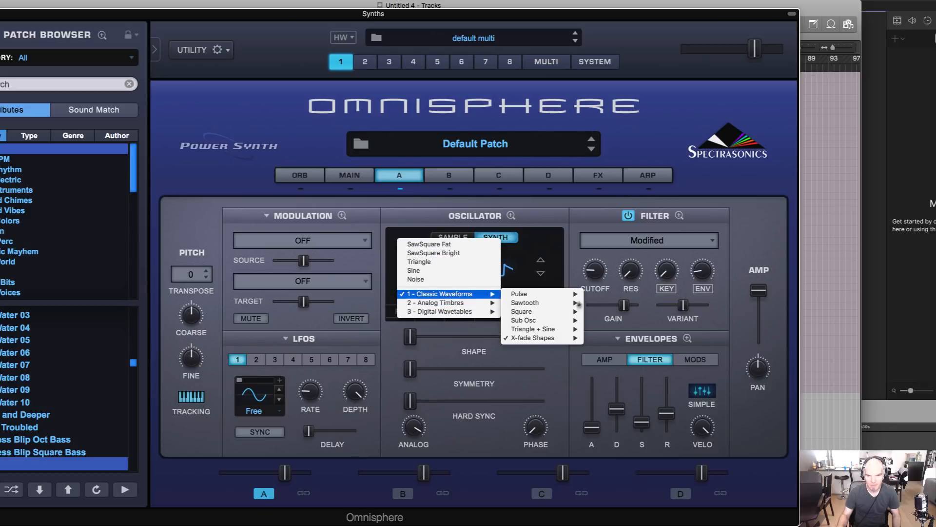
mouse_move(575, 337)
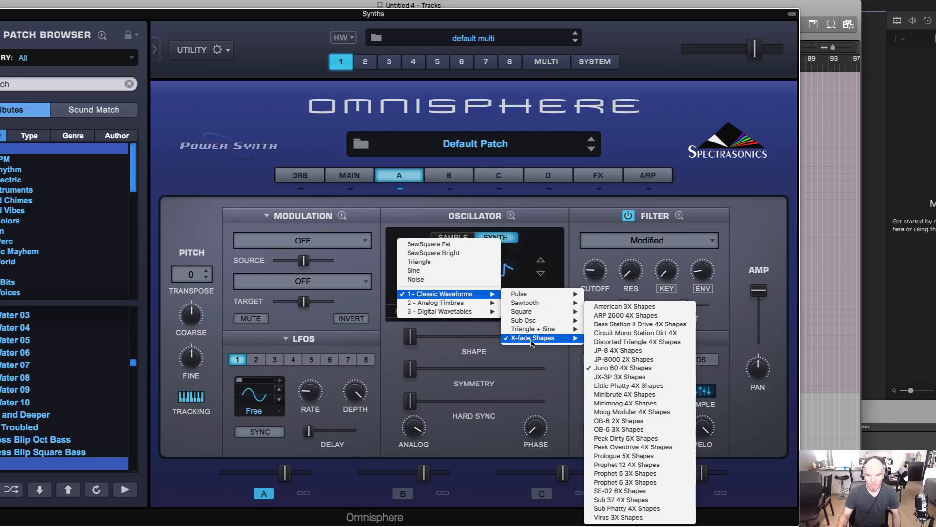
left_click(641, 404)
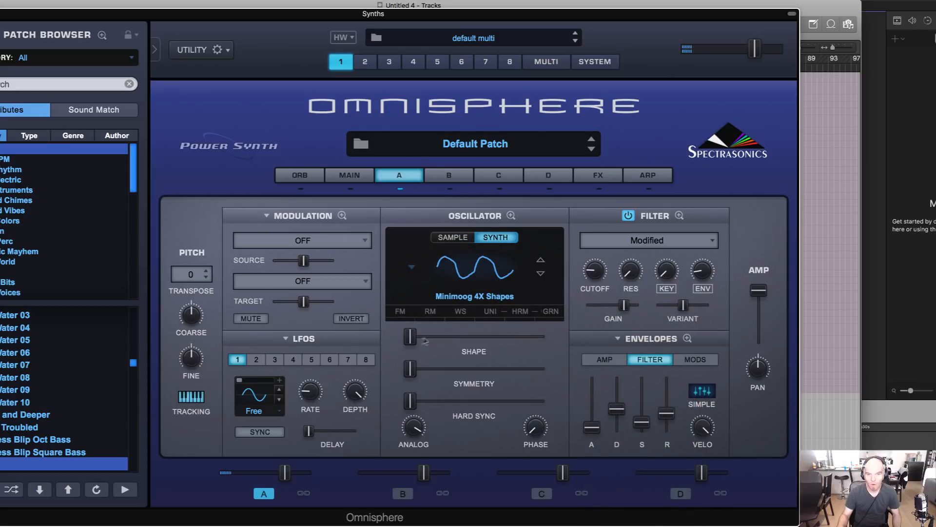
- Raise layer A's oscillator Shape to about a third of its range and fine-tune the low filter cutoff
left_click_drag(411, 337, 453, 344)
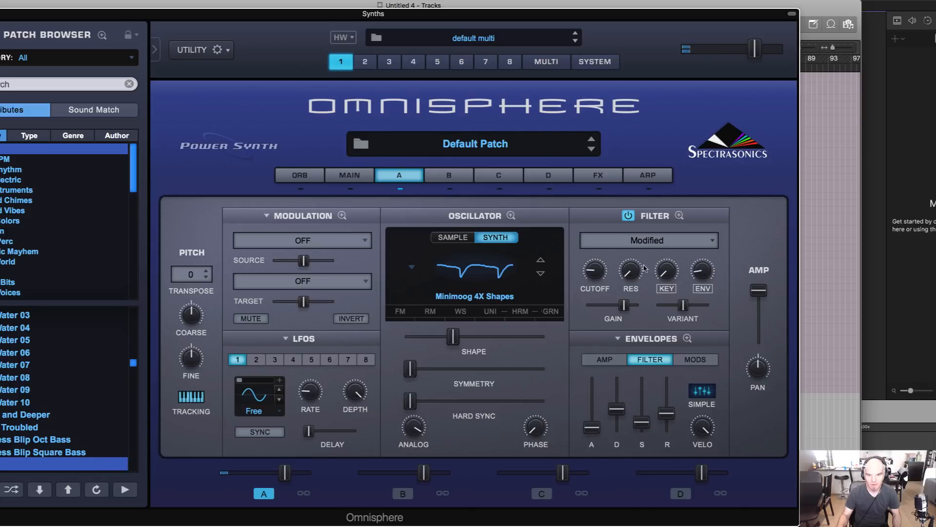
left_click_drag(598, 273, 605, 288)
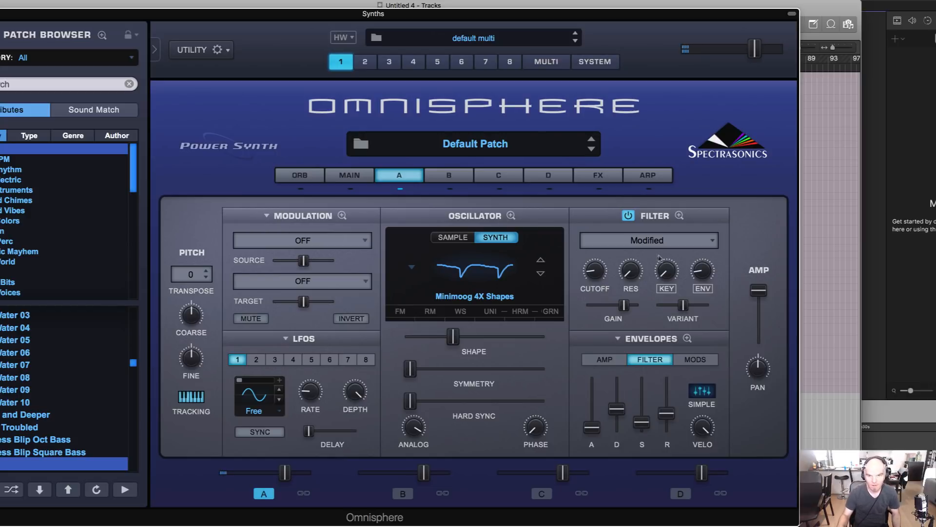
mouse_move(596, 274)
left_mouse_down()
mouse_move(603, 259)
mouse_move(598, 281)
left_mouse_up()
- Mute the Audio 55 track in the DAW's track list and reposition the synth window over the session
left_click_drag(118, 16, 401, 16)
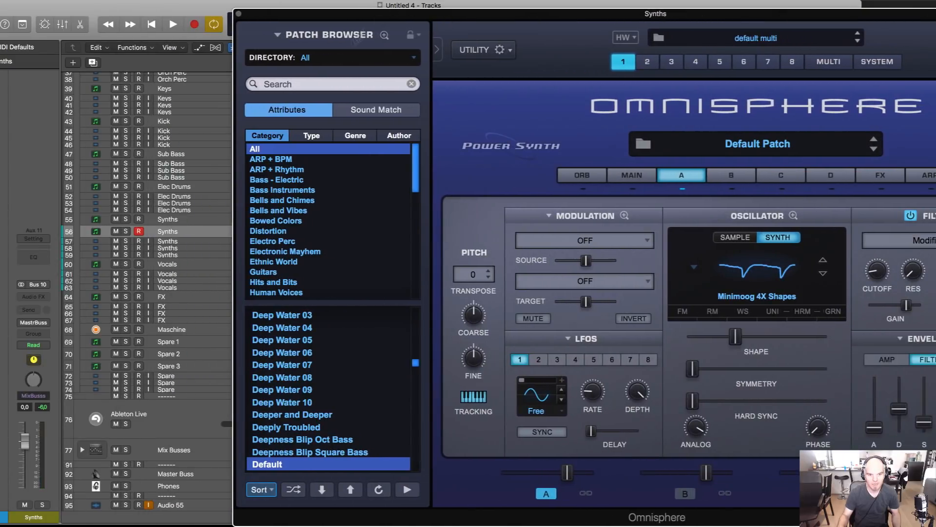
left_click(116, 506)
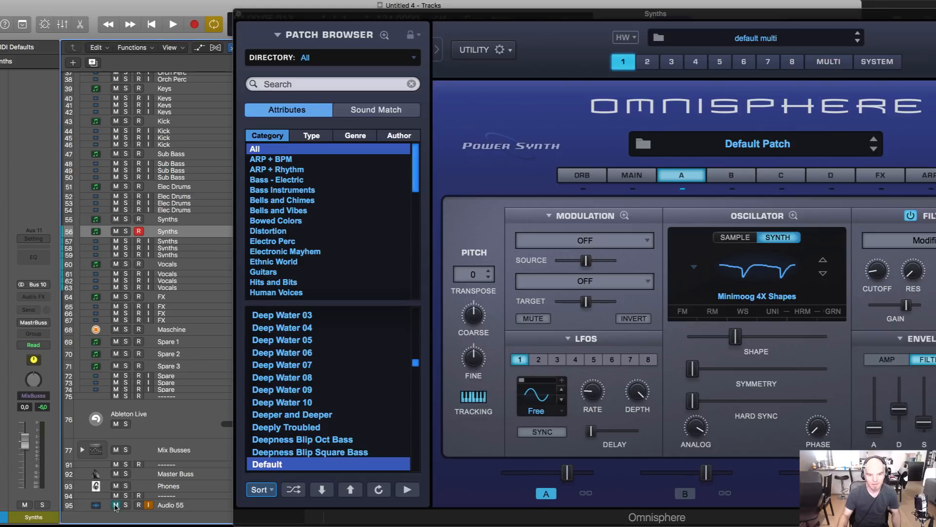
left_click_drag(566, 14, 312, 14)
mouse_move(625, 271)
left_mouse_down()
mouse_move(633, 236)
mouse_move(622, 264)
left_mouse_up()
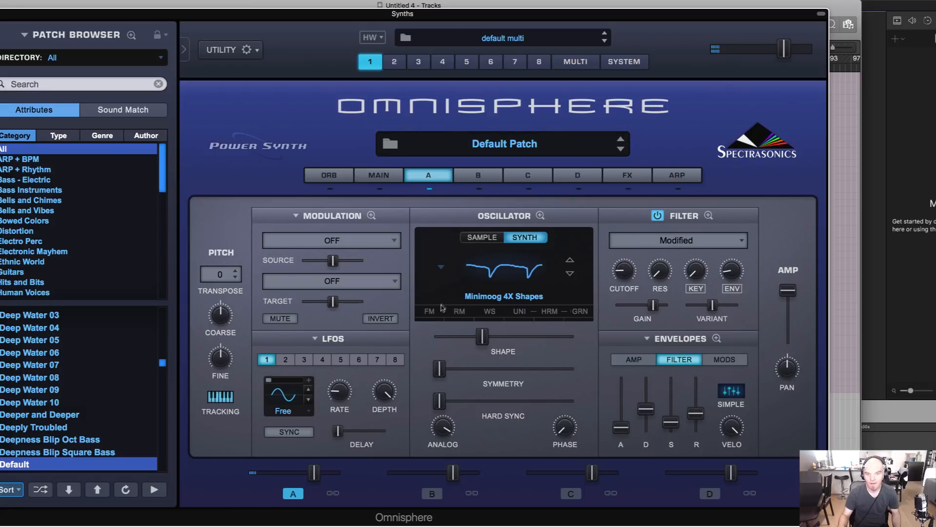
left_click_drag(323, 14, 490, 18)
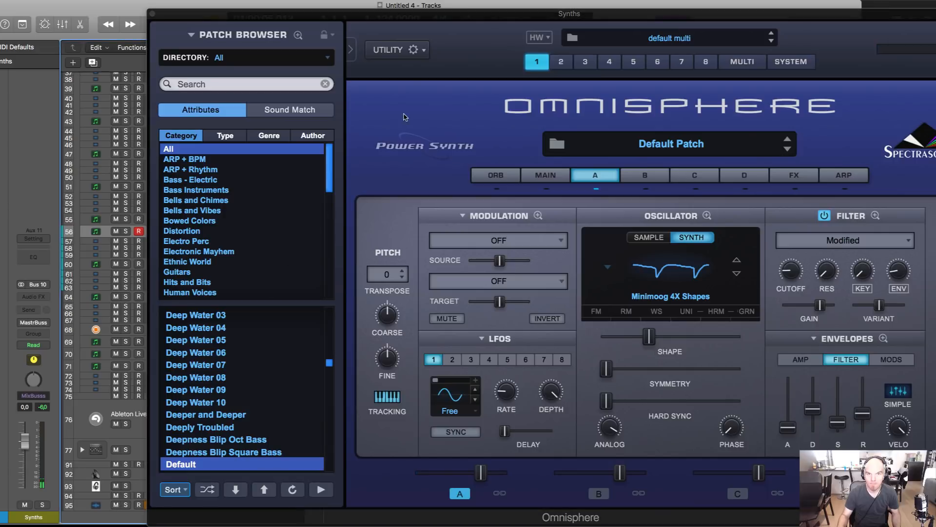
left_click_drag(449, 19, 443, 21)
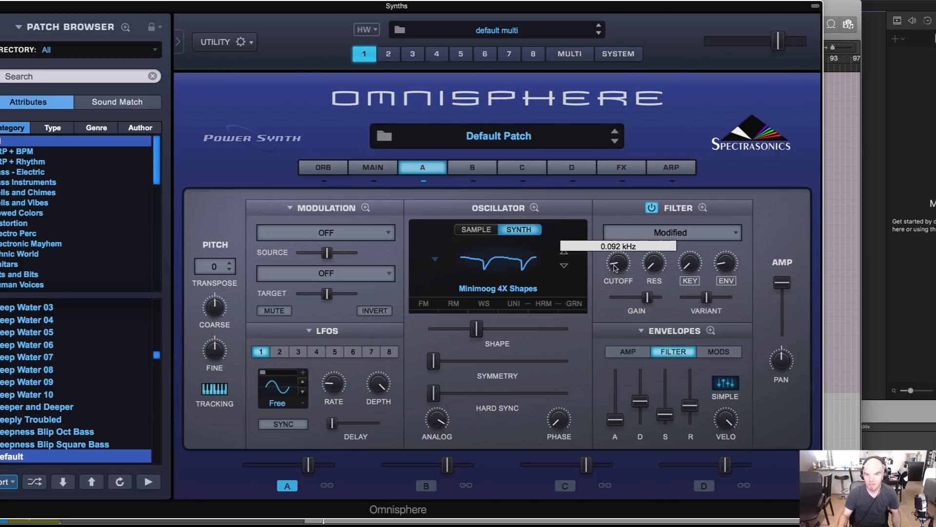
- Check the Filter 1 type in layer A's filter zoom view and return to the layer's main page
left_click(703, 208)
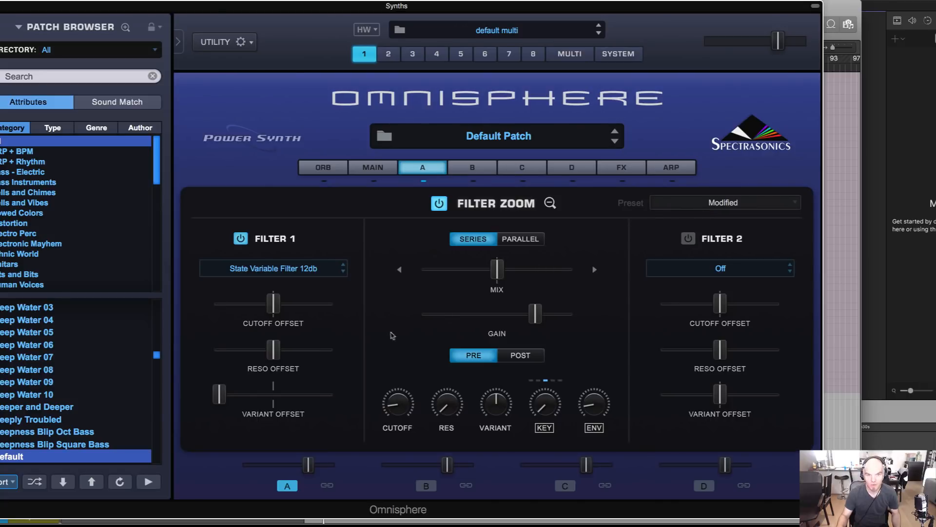
left_click(273, 263)
left_click(275, 273)
left_click(417, 173)
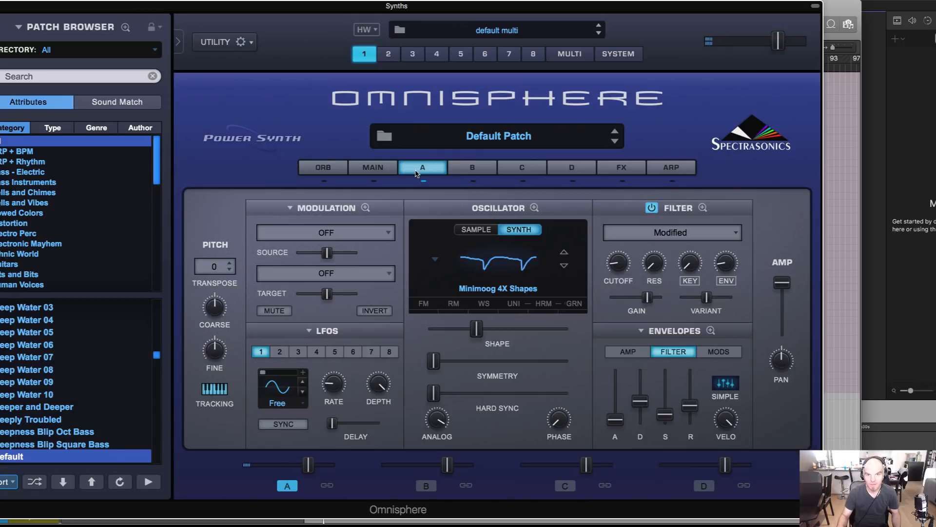
- Raise layer A's filter resonance slightly and sweep the cutoff, settling it at a low setting
left_click_drag(634, 253, 650, 263)
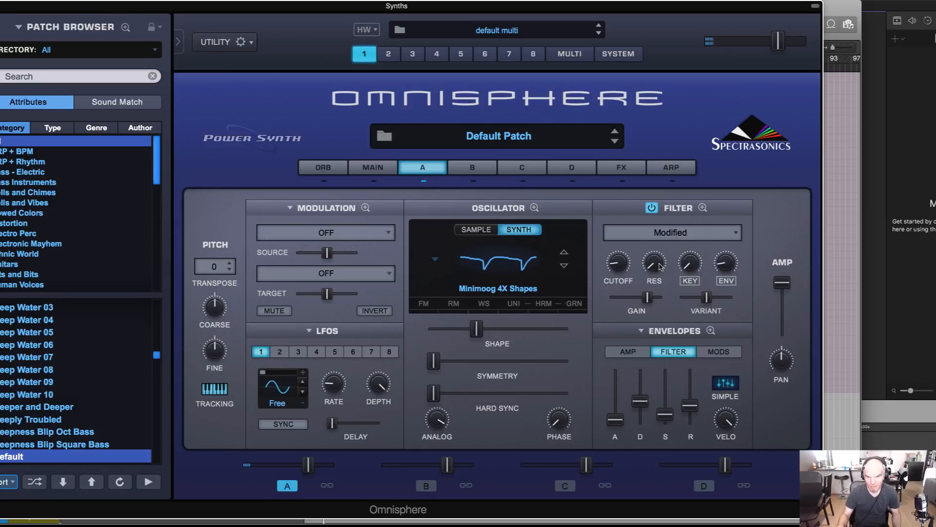
left_click_drag(660, 266, 648, 149)
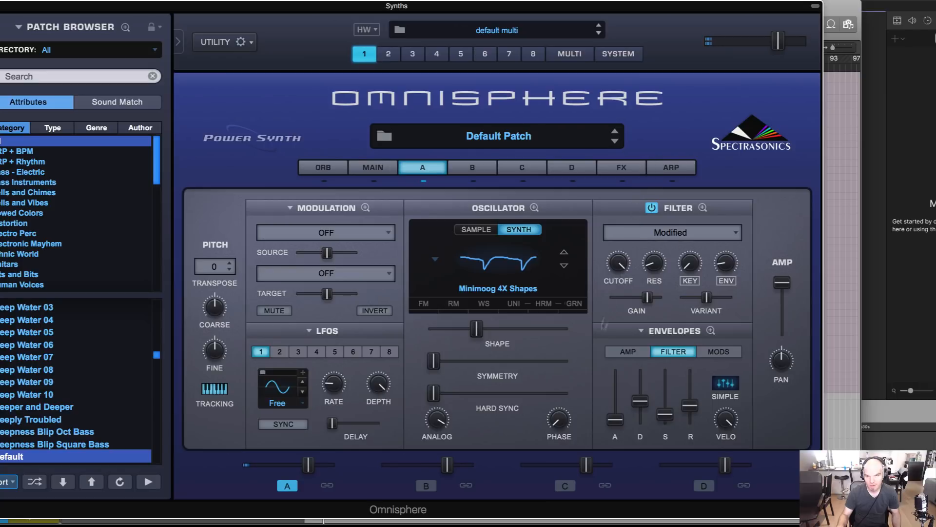
left_click_drag(612, 261, 589, 362)
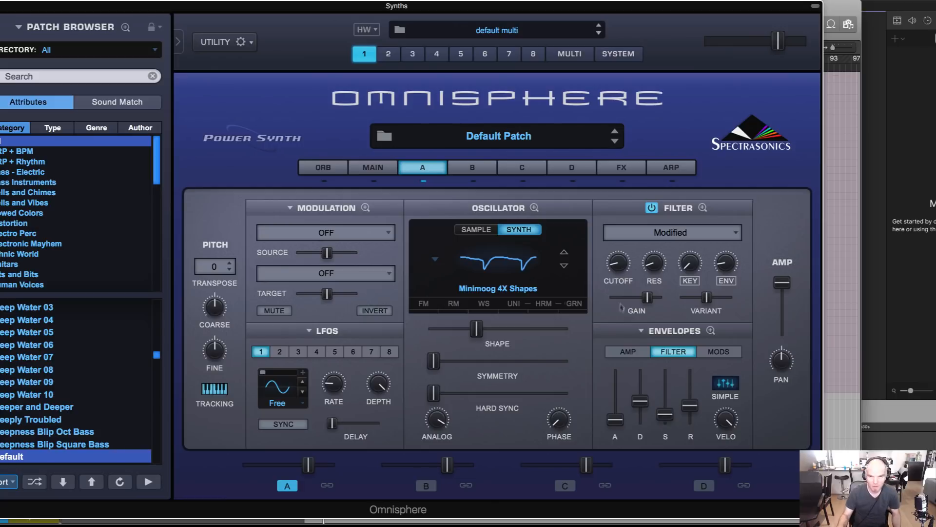
left_click_drag(617, 271, 617, 279)
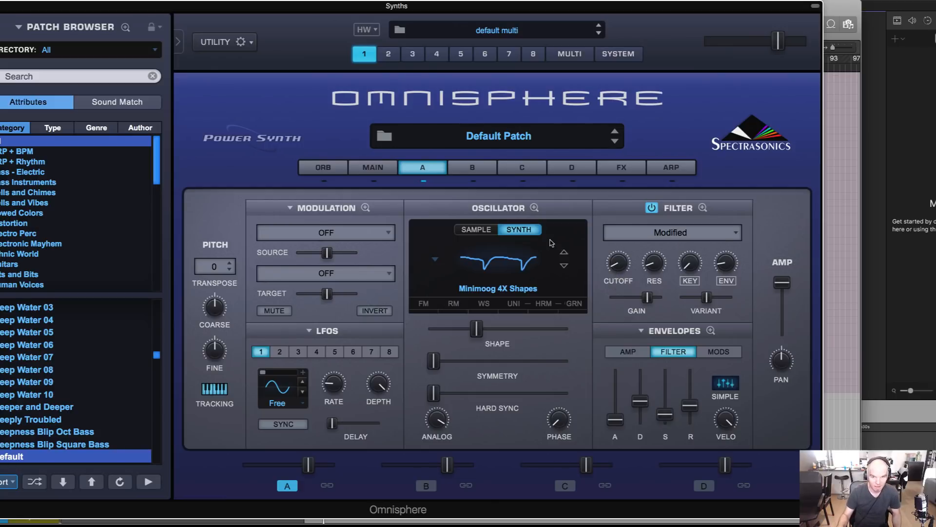
left_click_drag(619, 265, 621, 266)
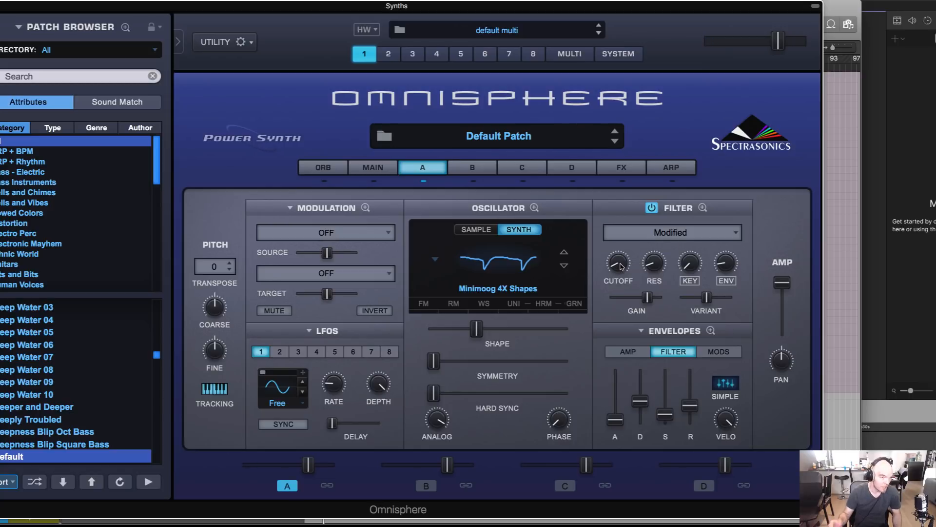
left_click_drag(622, 263, 622, 258)
- Raise layer A's filter envelope depth to nearly halfway, with the envelope's sustain and the filter resonance at minimum
left_click_drag(729, 265, 729, 259)
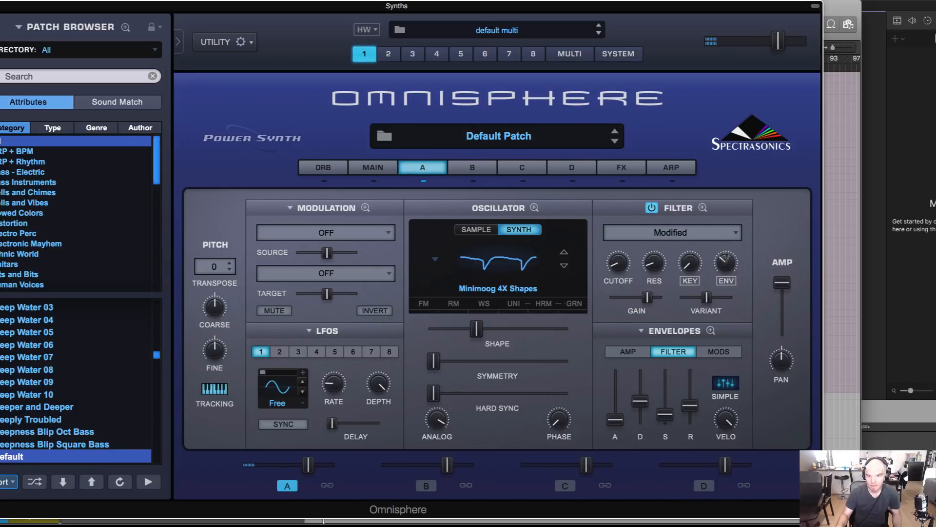
left_click_drag(665, 415, 641, 411)
mouse_move(652, 256)
left_mouse_down()
mouse_move(653, 284)
mouse_move(660, 272)
left_mouse_up()
left_click_drag(726, 265, 726, 259)
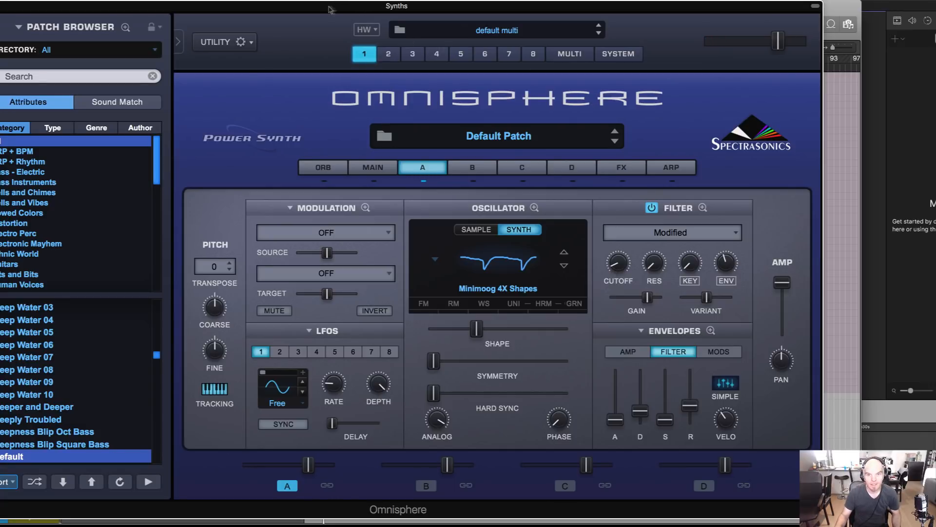
left_click_drag(329, 8, 324, 9)
- Enable the arpeggiator, set its velocity balance fully to ARP and shorten the pattern to three steps
left_click(664, 171)
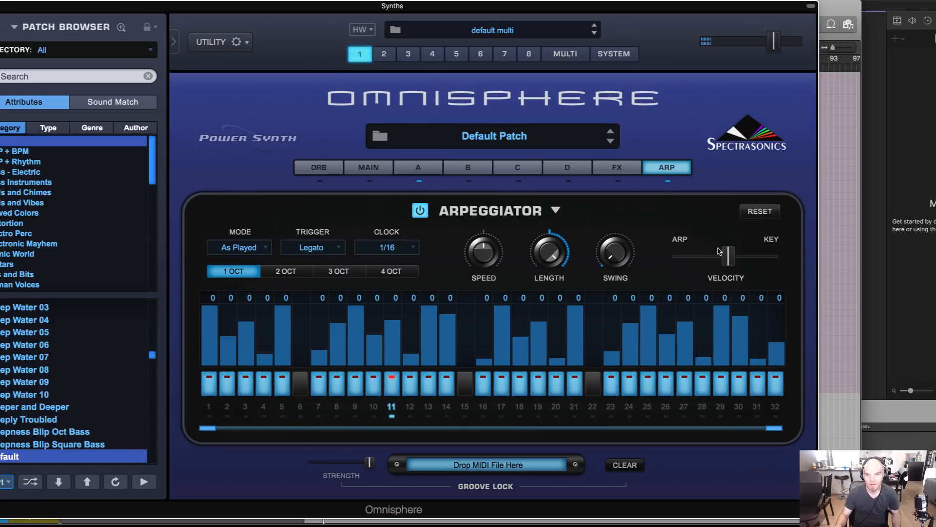
left_click_drag(726, 255, 677, 255)
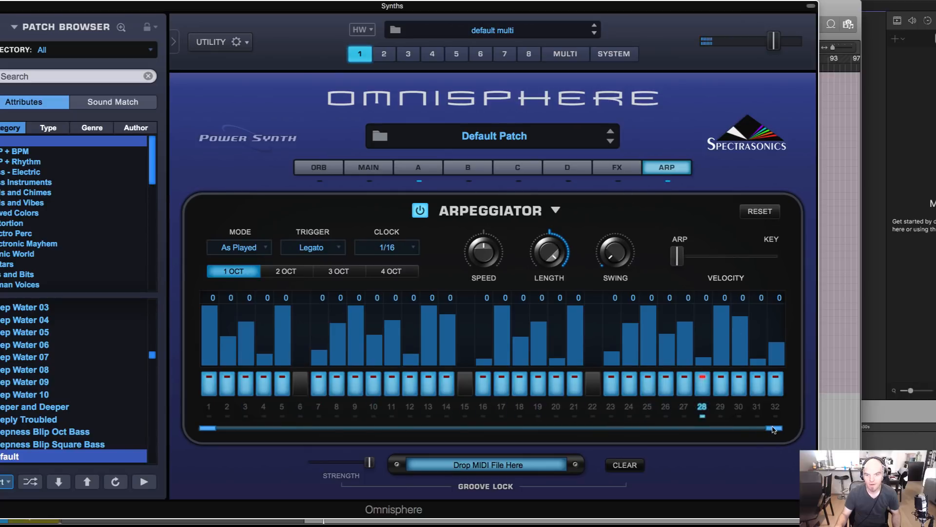
left_click_drag(773, 429, 244, 428)
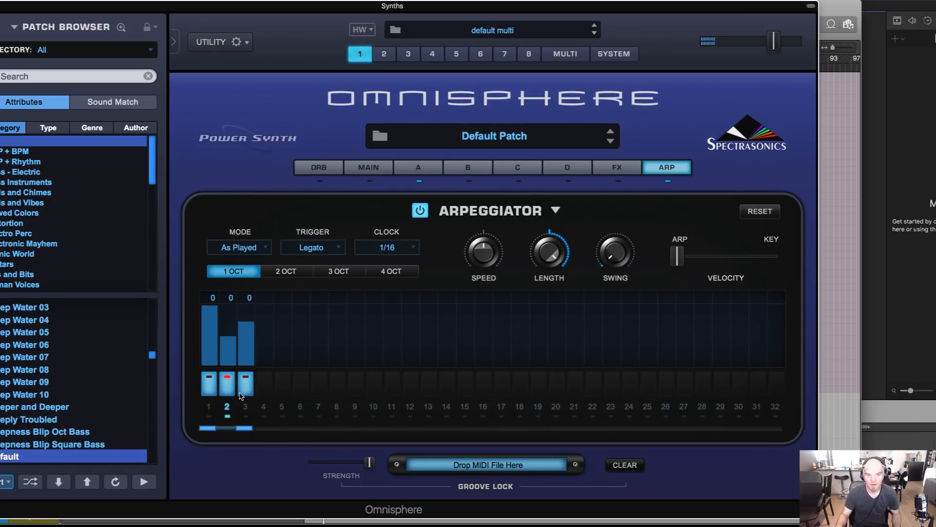
- Transpose arpeggiator step 2 by +3 and step 3 by +12 semitones
left_click(226, 299)
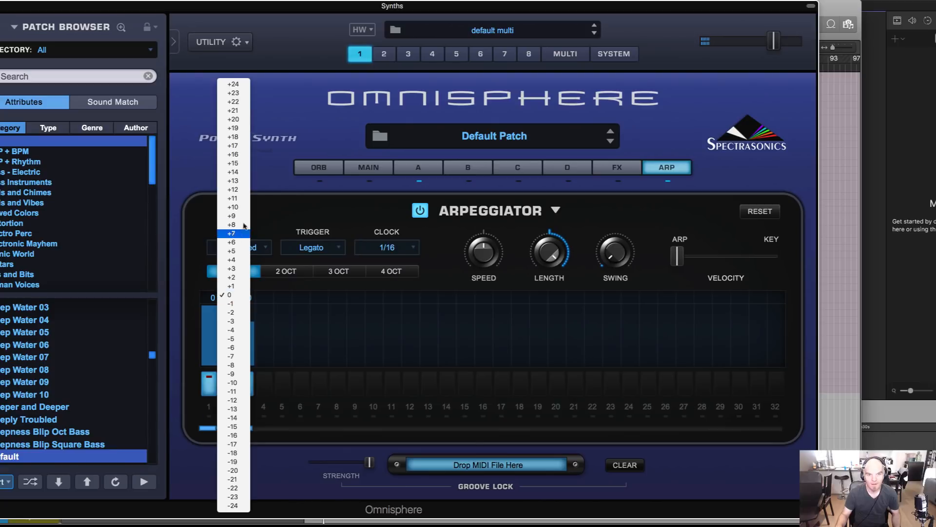
left_click(234, 269)
left_click(245, 297)
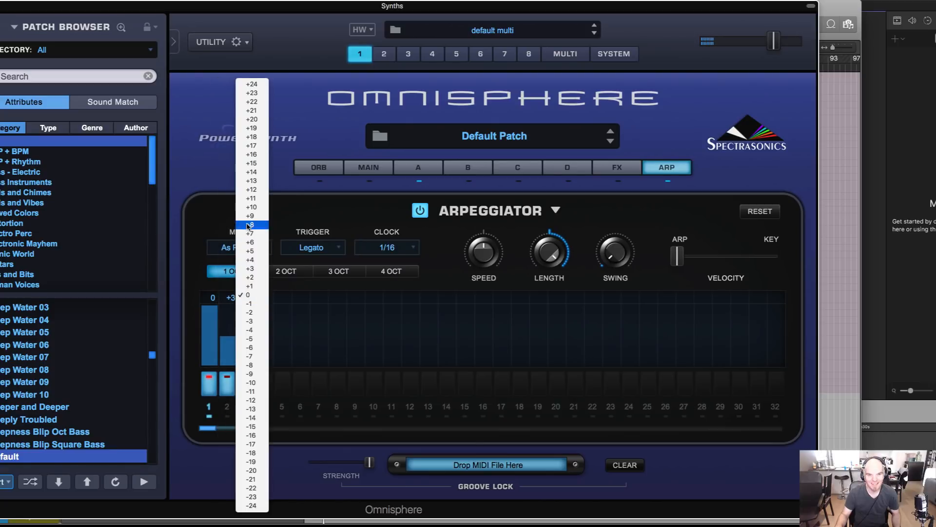
left_click(261, 189)
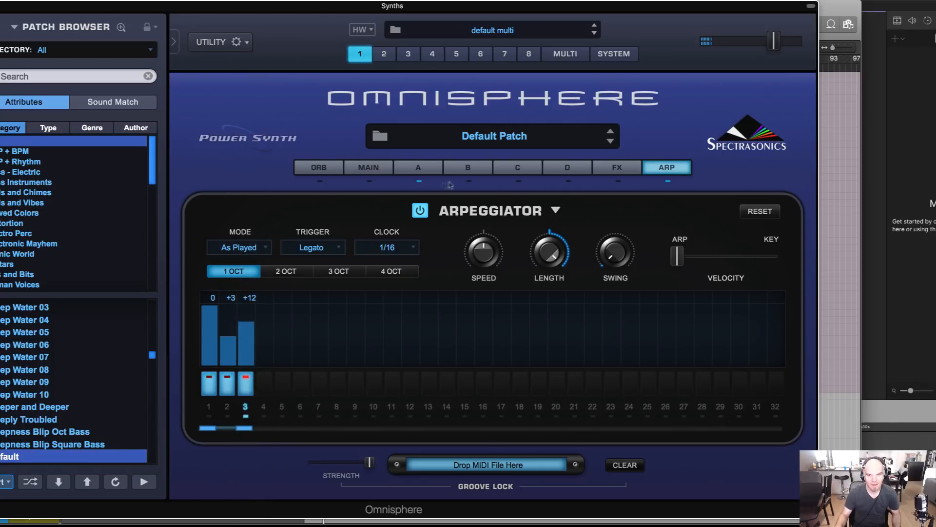
- Raise layer A's filter cutoff slightly and drop its amp envelope sustain to minimum
left_click(419, 168)
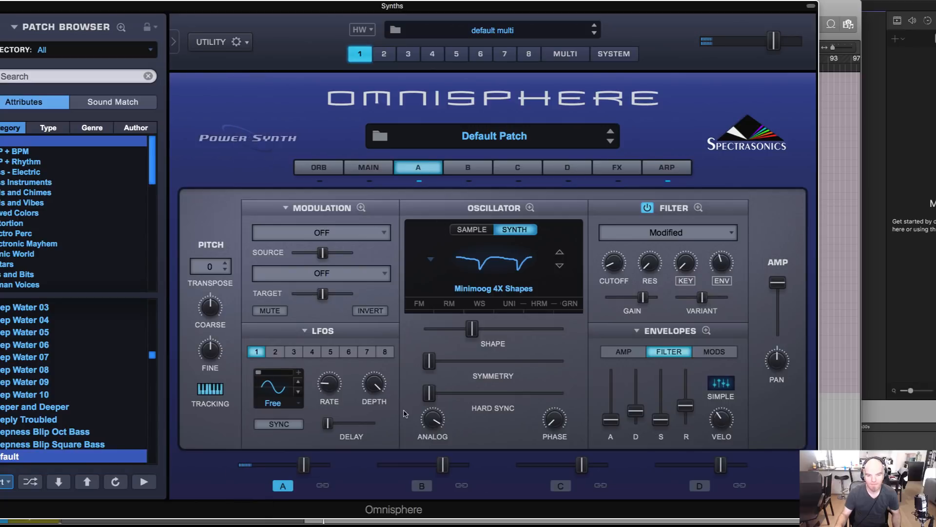
mouse_move(609, 264)
left_mouse_down()
mouse_move(610, 255)
mouse_move(611, 277)
left_mouse_up()
left_click(634, 355)
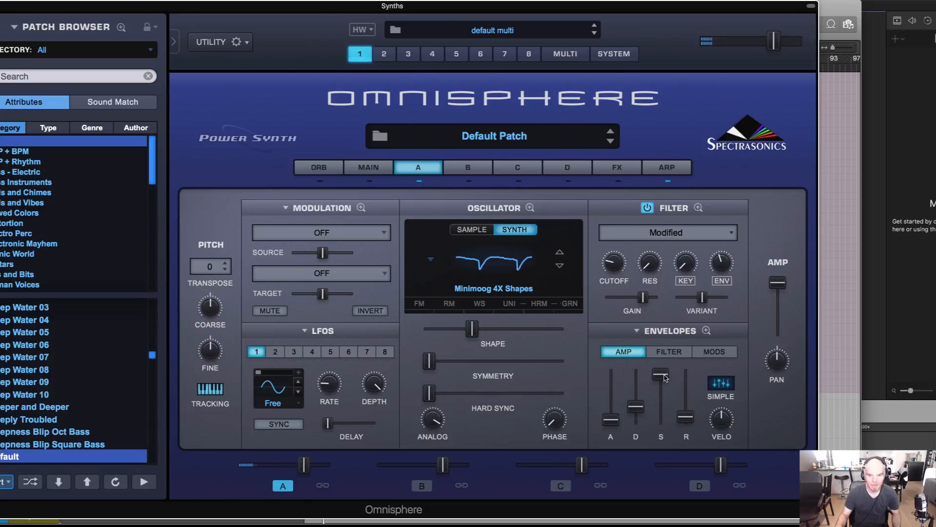
left_click_drag(664, 377, 687, 418)
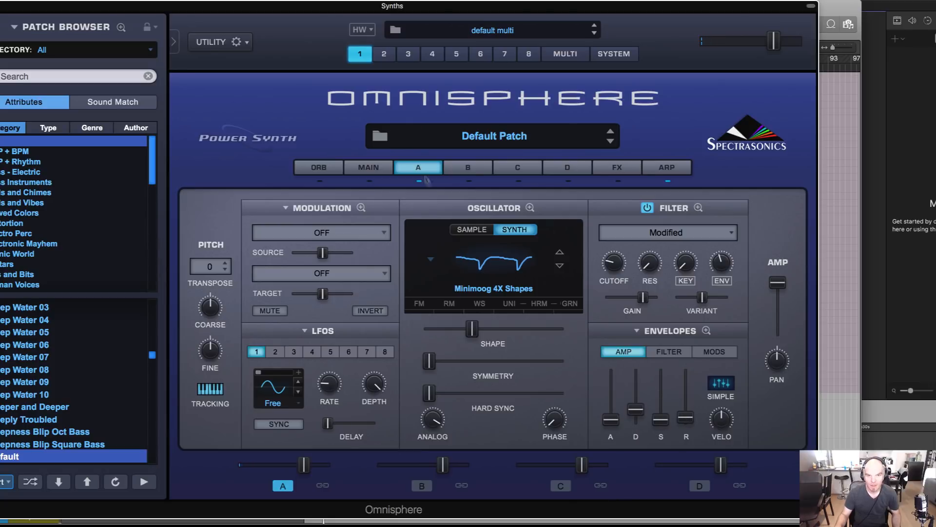
- Enable Solo voice mode for the whole patch
left_click(369, 167)
left_click(746, 283)
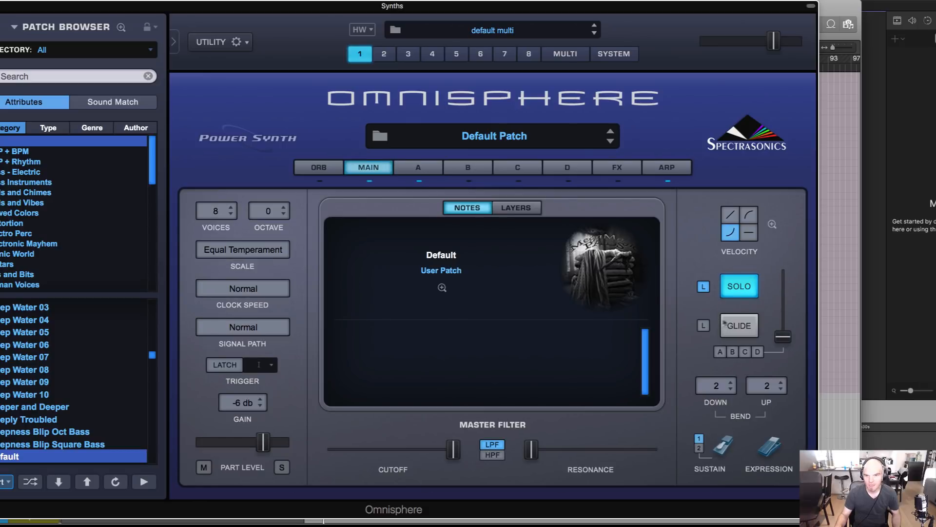
- Lengthen layer A's amp envelope decay and release slightly and lower its filter cutoff a little
left_click(413, 169)
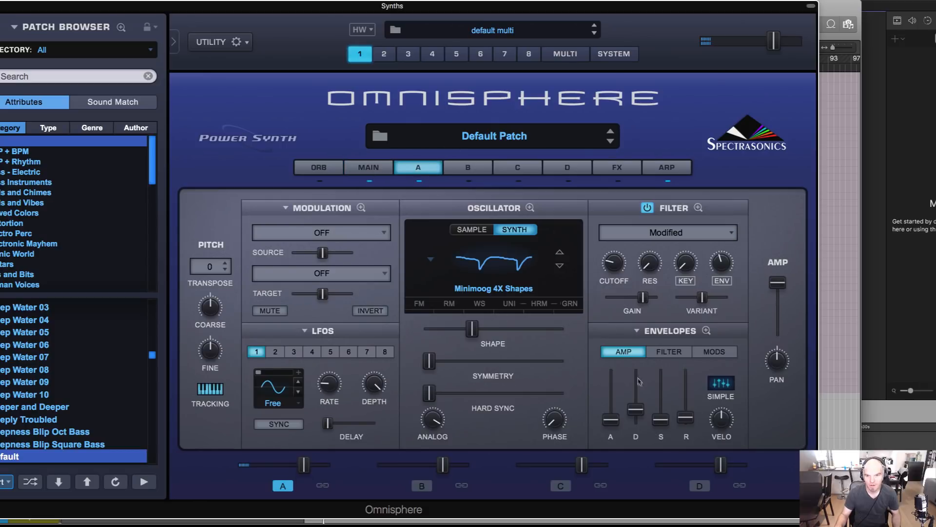
left_click_drag(636, 412, 686, 413)
left_click_drag(597, 263, 601, 278)
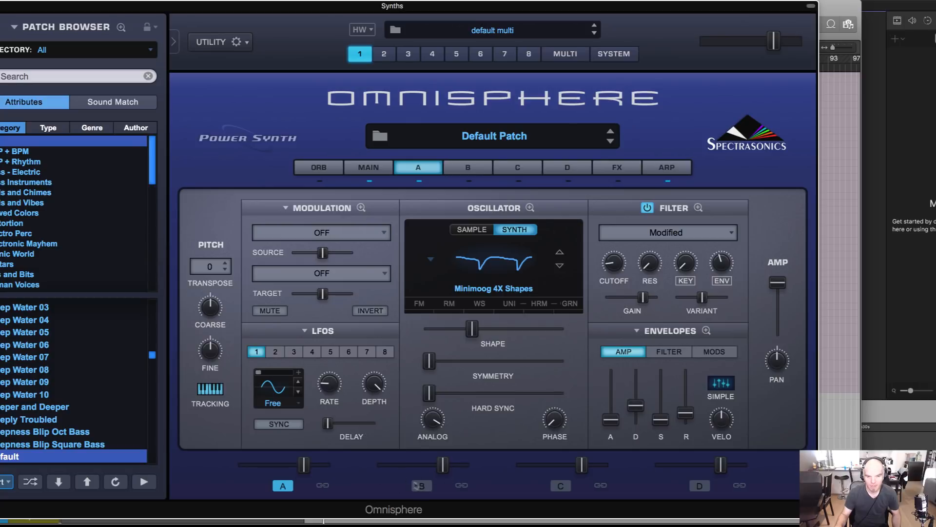
- Activate layer B, try its filter on, and leave that filter switched off
left_click(422, 486)
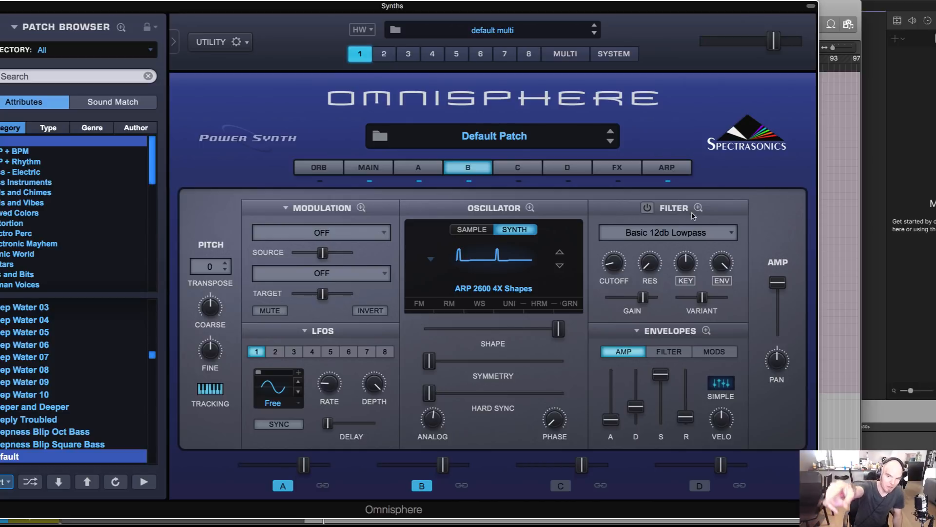
left_click(648, 209)
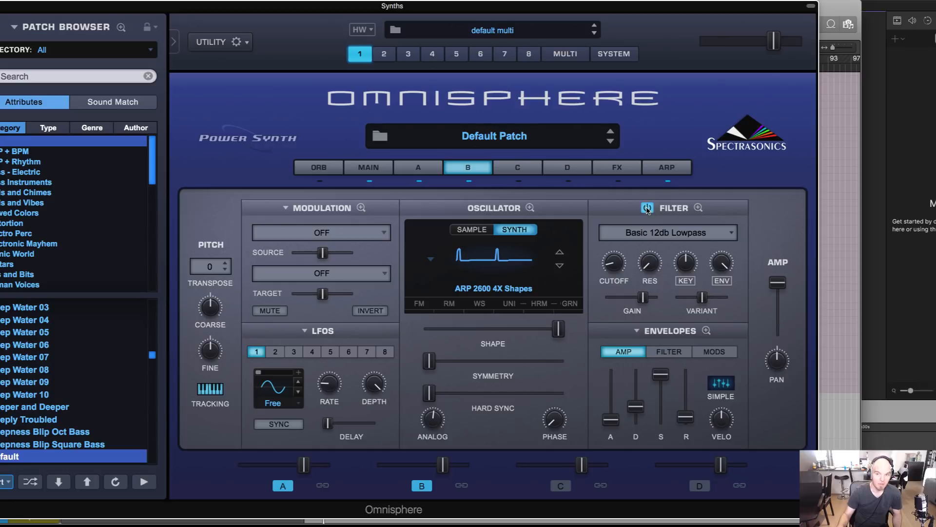
left_click(648, 209)
- Set the patch's signal path to Shared and return to layer A's settings
left_click(365, 168)
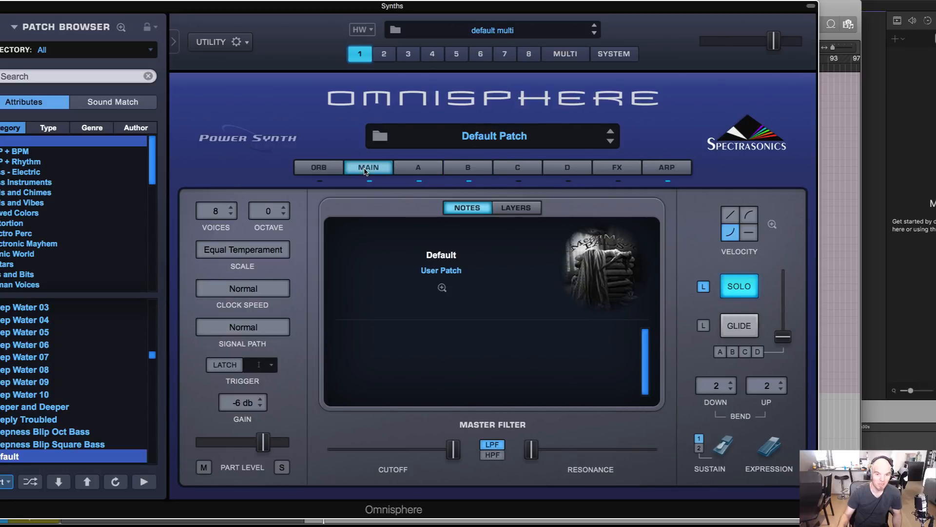
left_click(240, 328)
left_click(218, 336)
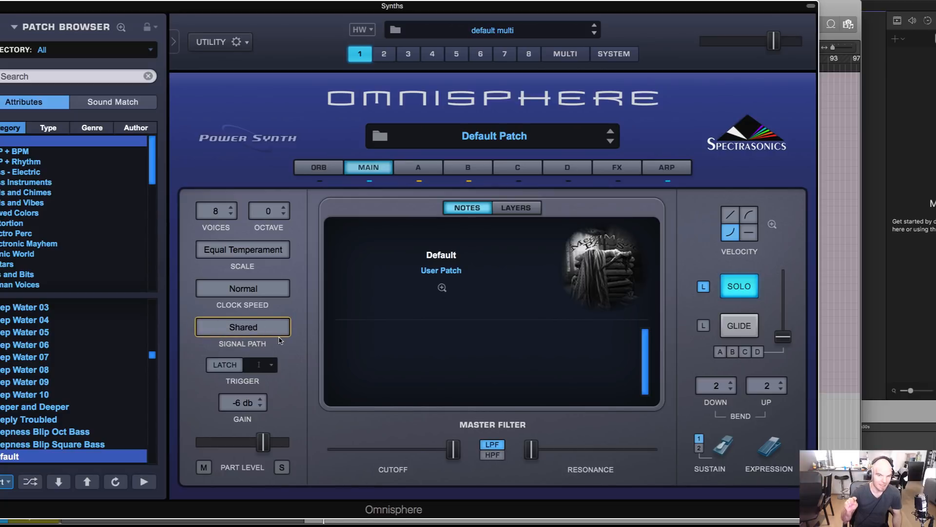
left_click(431, 170)
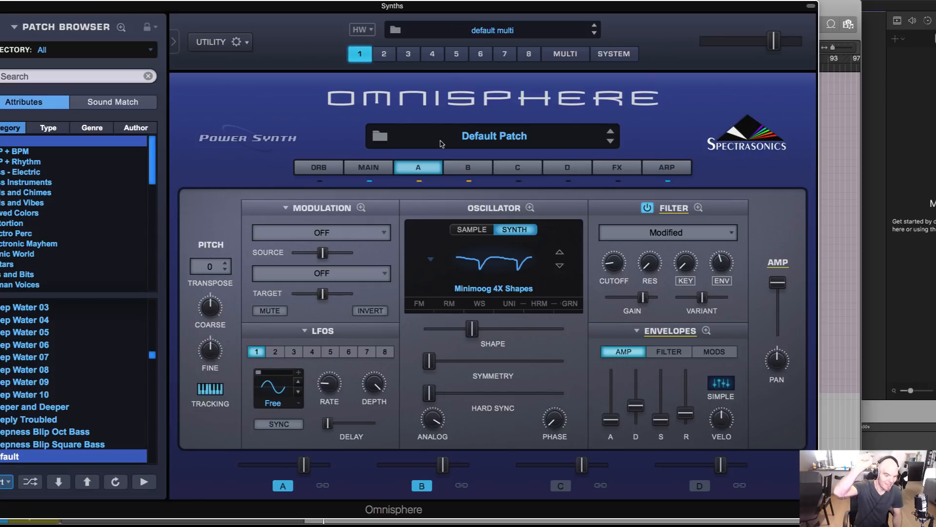
- Examine the patch's common effects rack and the individual layer effects racks
left_click(625, 172)
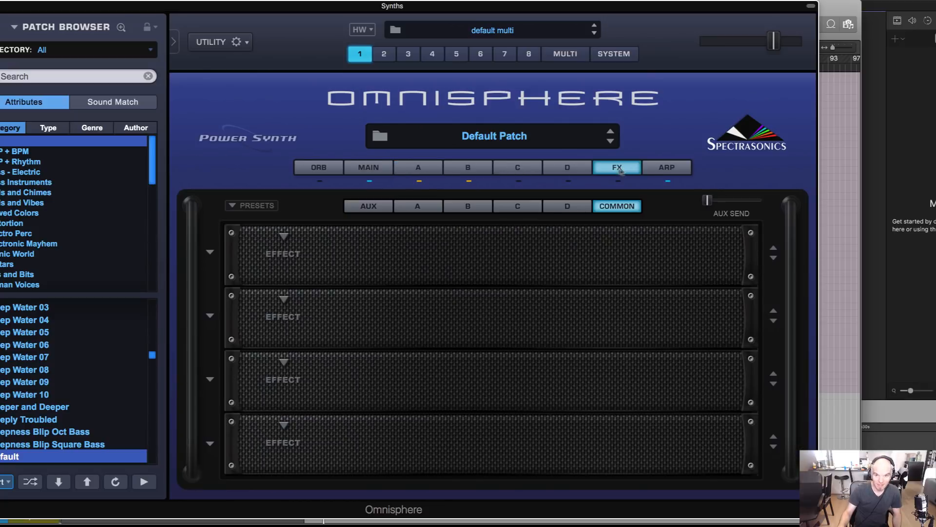
left_click(417, 205)
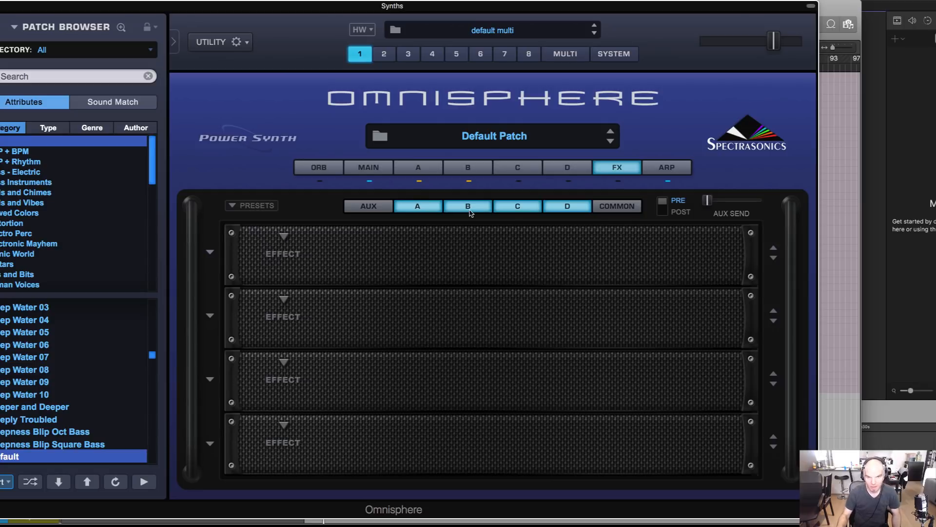
left_click(609, 208)
- Lengthen layer A's amp envelope decay by a small amount
left_click(419, 168)
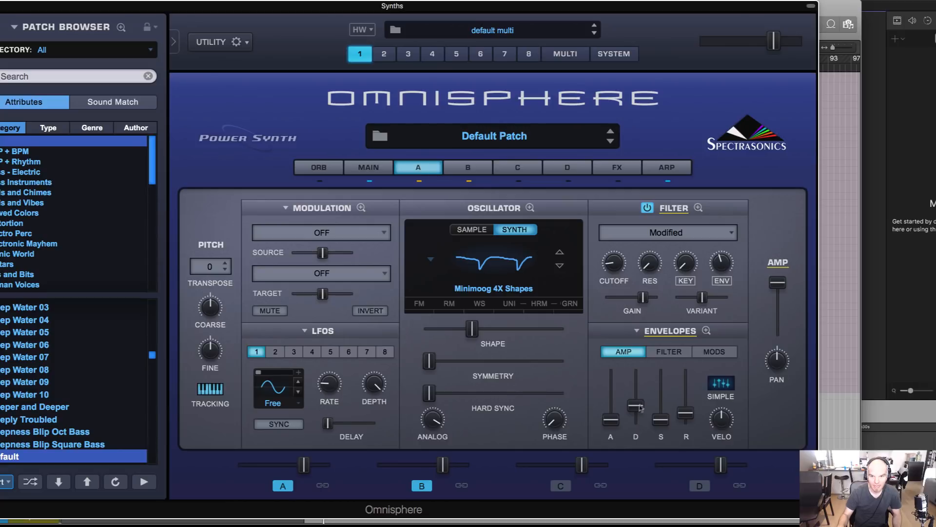
left_click_drag(640, 408, 640, 405)
left_click(376, 168)
left_click(415, 168)
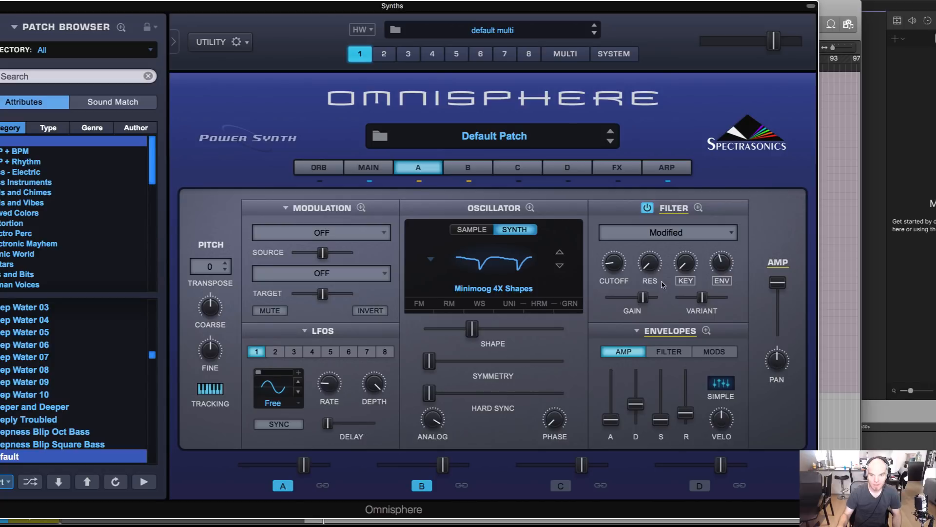
- Link layers A and B, and raise layer A's filter cutoff slightly
left_click(323, 486)
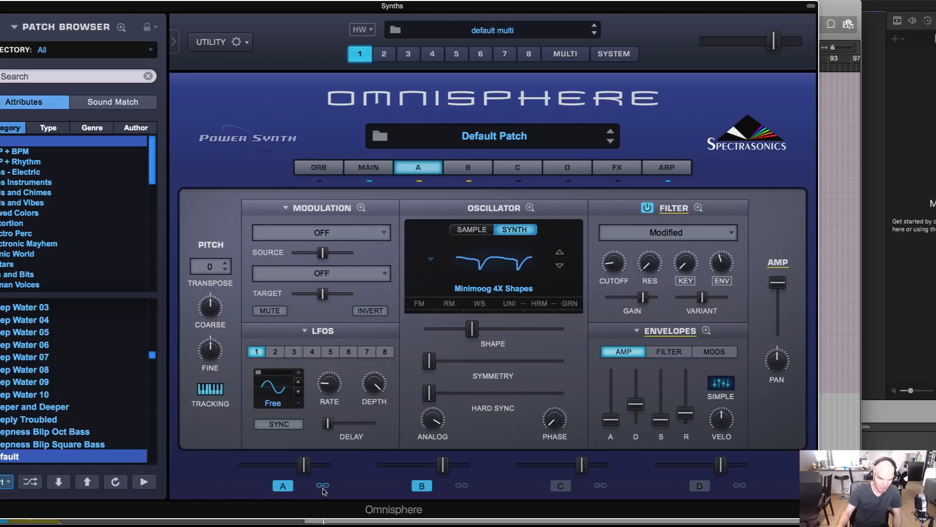
left_click(465, 485)
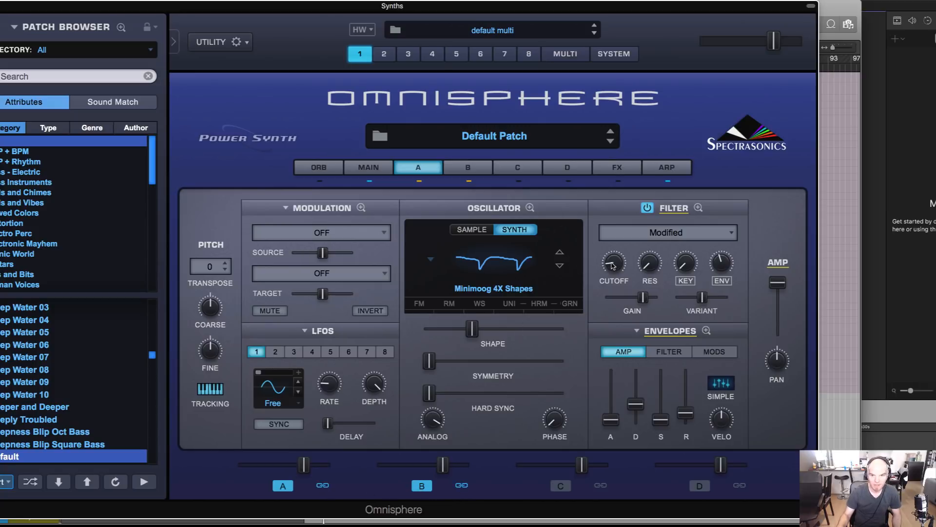
mouse_move(613, 265)
left_mouse_down()
mouse_move(623, 266)
mouse_move(629, 214)
mouse_move(629, 271)
left_mouse_up()
- Check layer A's Filter 1 type and set layer B's Filter 1 to State Variable Filter 24db
left_click(699, 209)
left_click(260, 268)
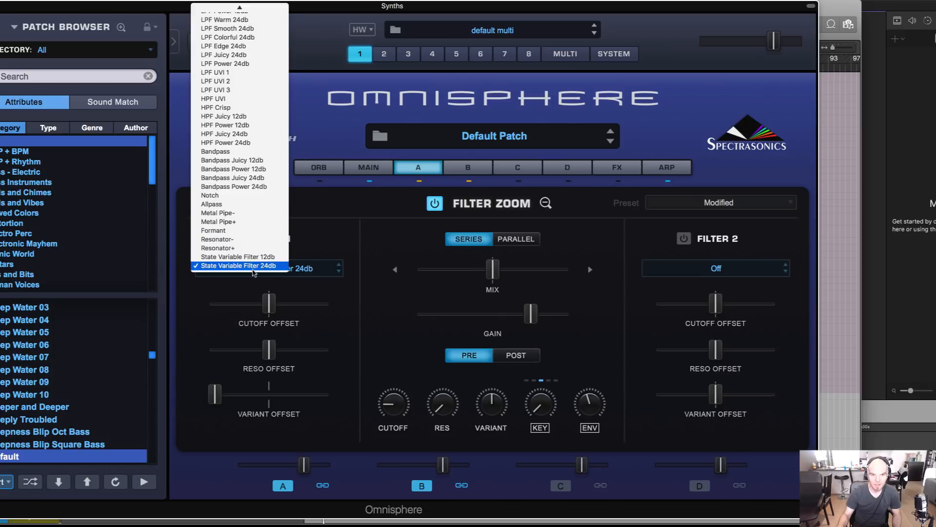
left_click(465, 169)
left_click(464, 169)
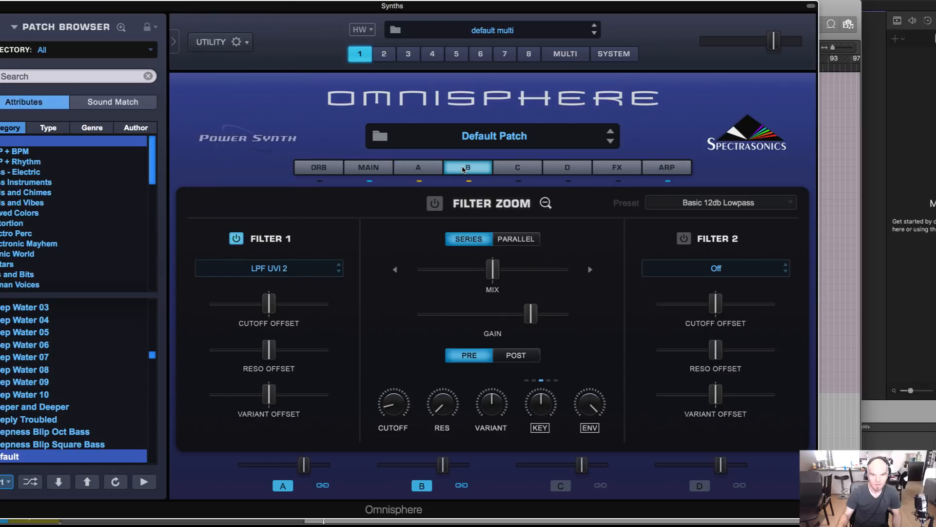
left_click(237, 275)
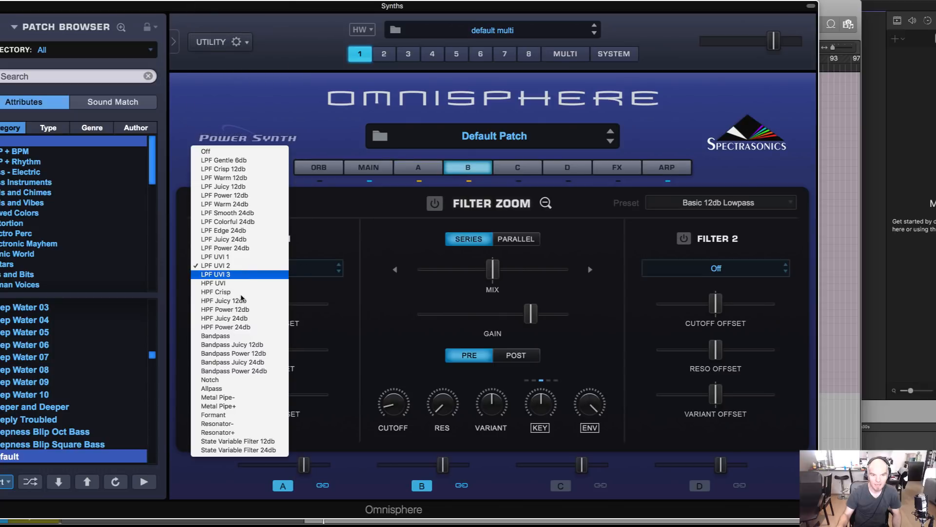
left_click(244, 450)
- Compare the filter settings of layers A and B, and raise layer A's filter cutoff
left_click(418, 171)
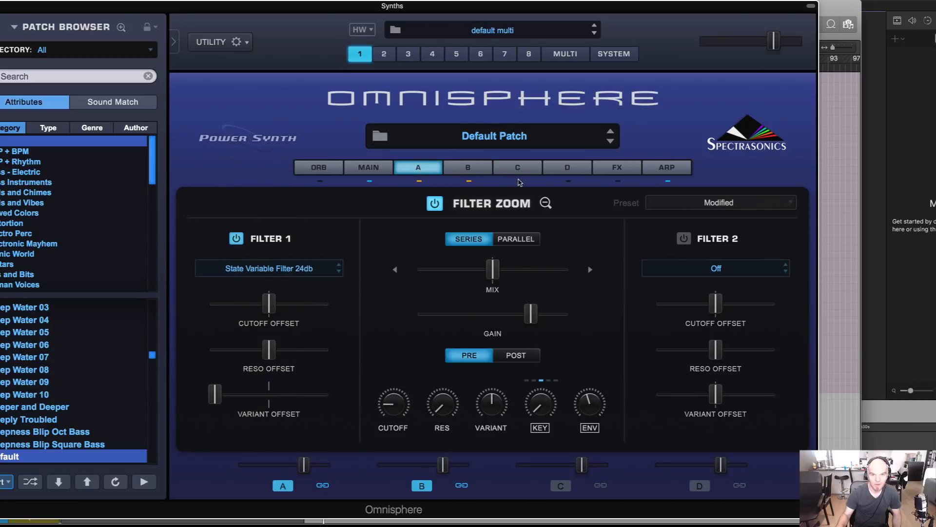
left_click(468, 169)
left_click(436, 166)
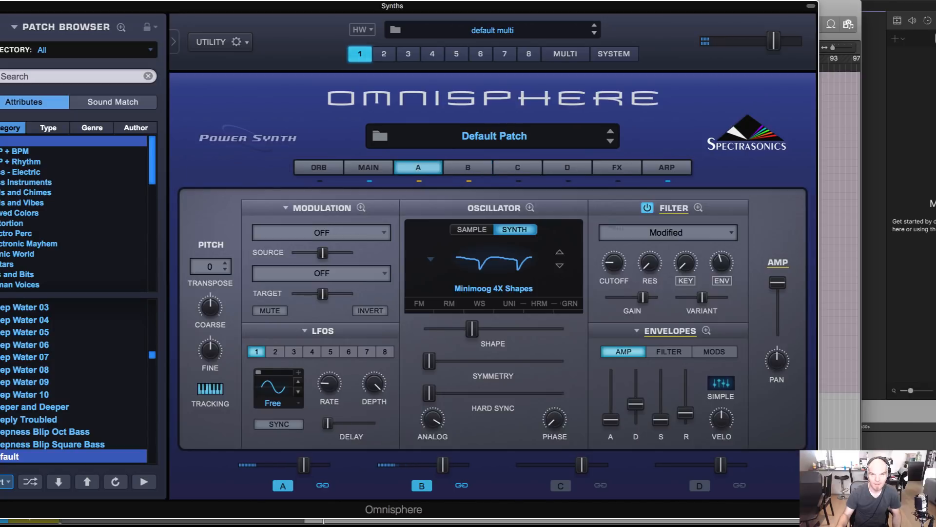
left_click_drag(602, 263, 615, 259)
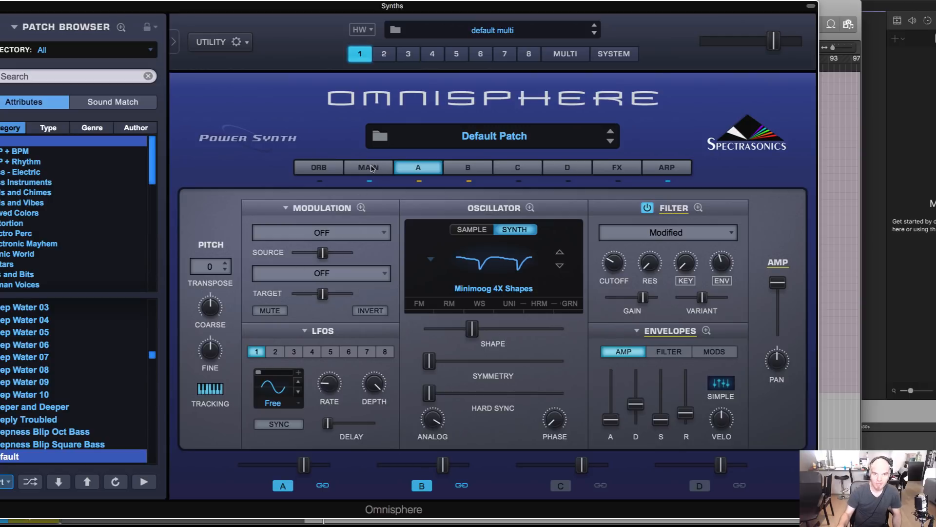
- Try the Normal signal path and check layer A with it
left_click(371, 168)
left_click(207, 328)
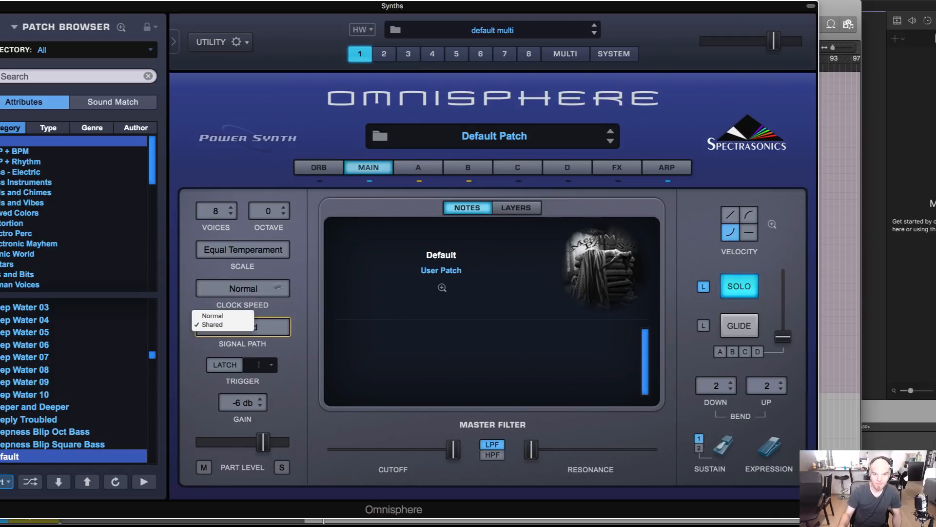
left_click(242, 316)
left_click(431, 168)
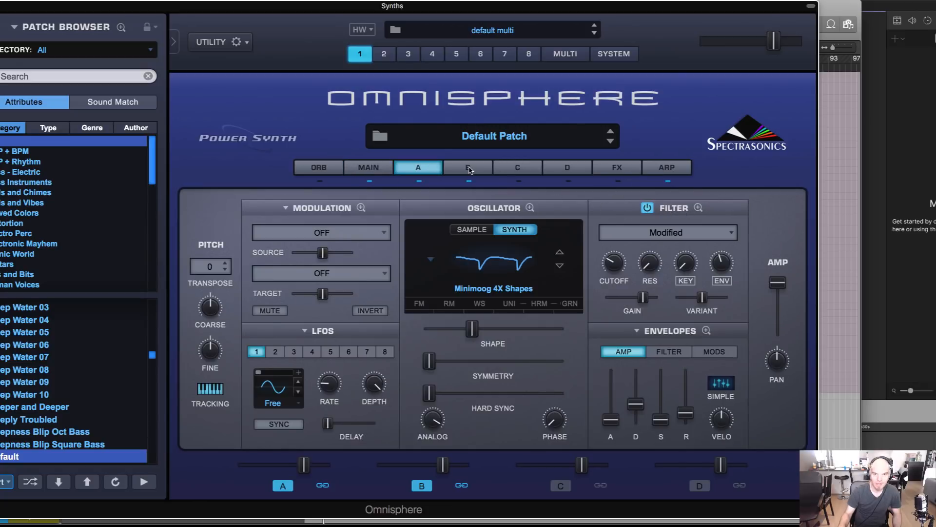
left_click(375, 168)
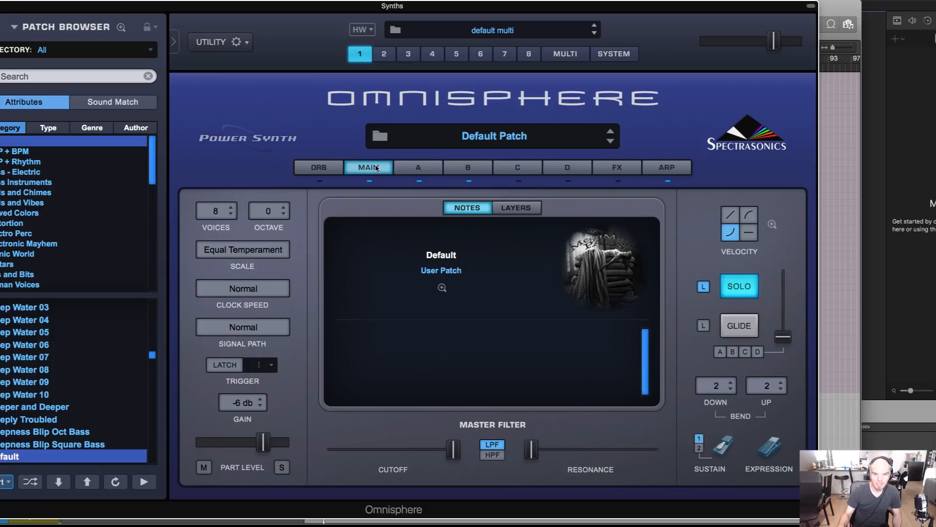
- Set the signal path back to Shared and compare layers A and B
left_click(224, 330)
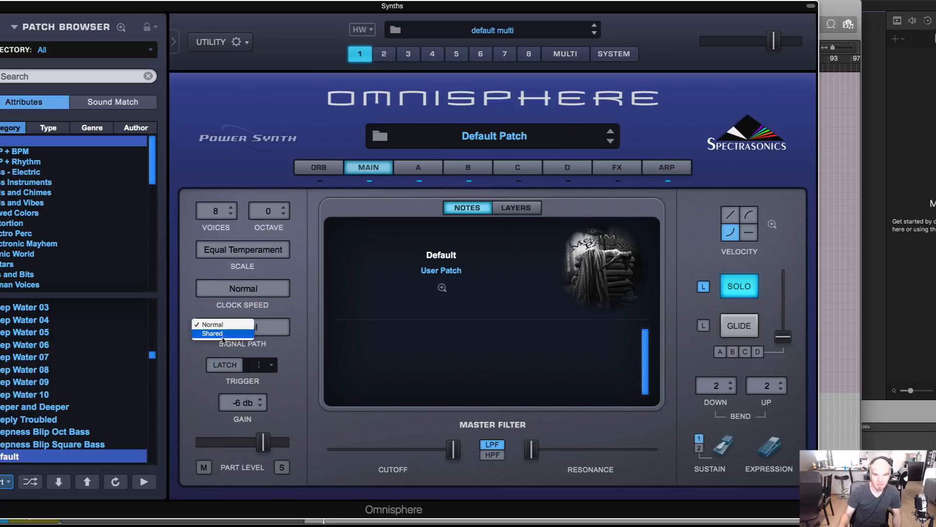
left_click(215, 333)
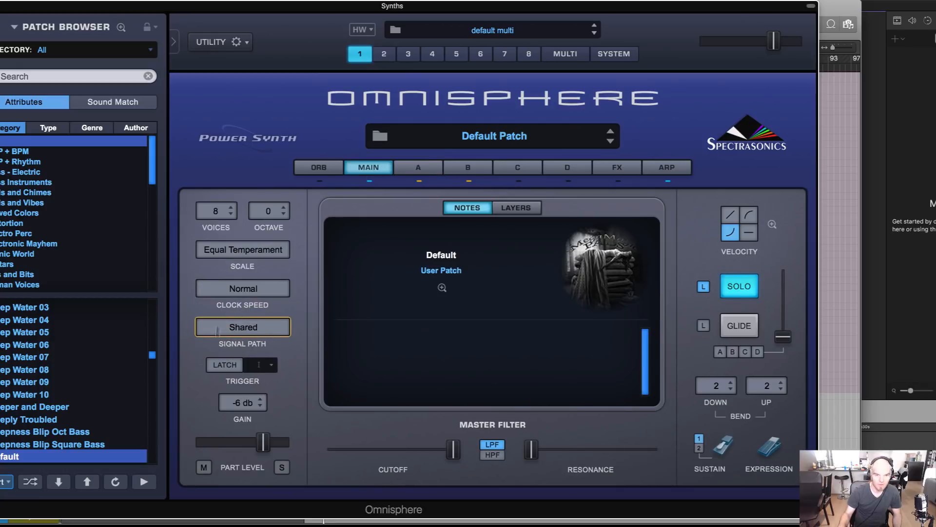
left_click(405, 169)
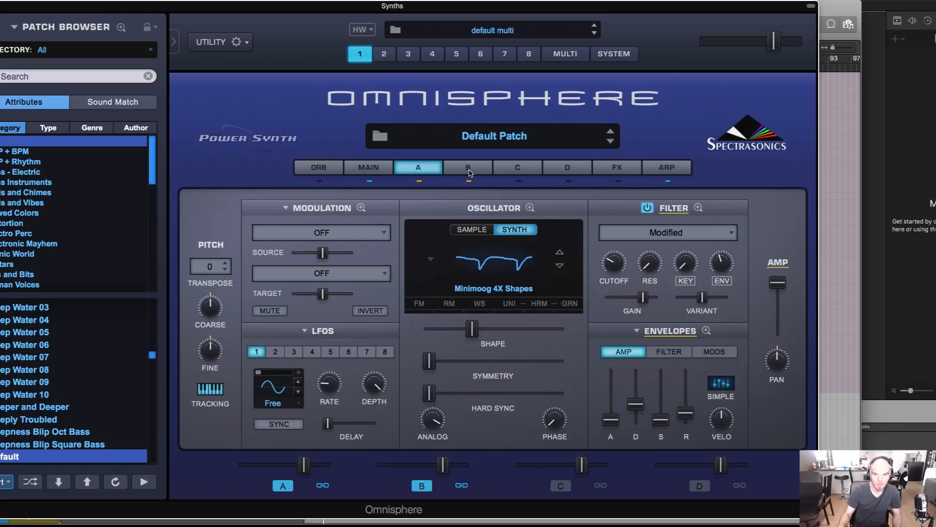
left_click(468, 171)
left_click(434, 174)
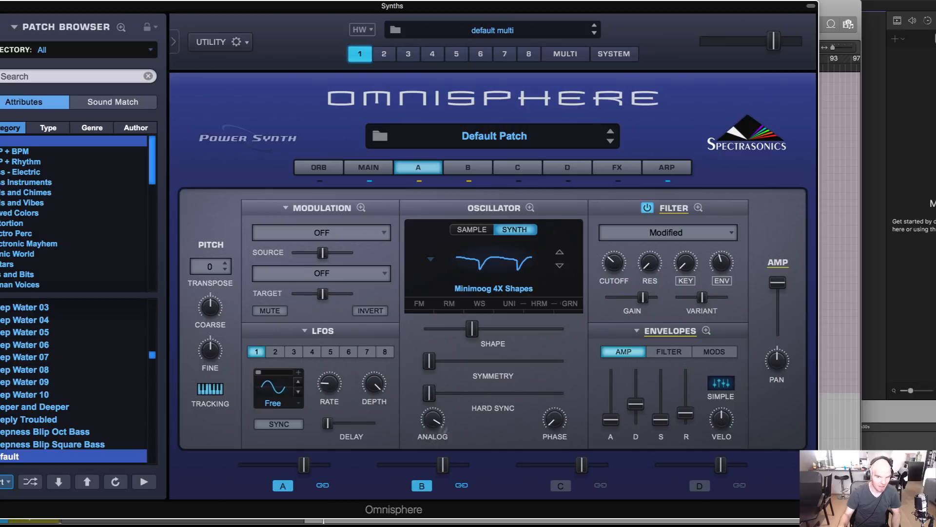
- Reduce layer A's oscillator Analog amount and check layer B's oscillator settings
left_click_drag(435, 423, 433, 414)
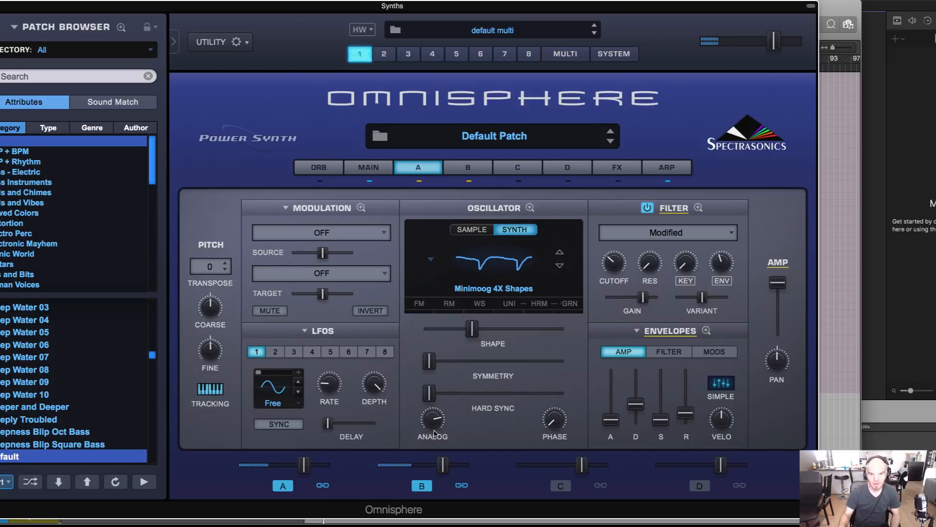
left_click(461, 170)
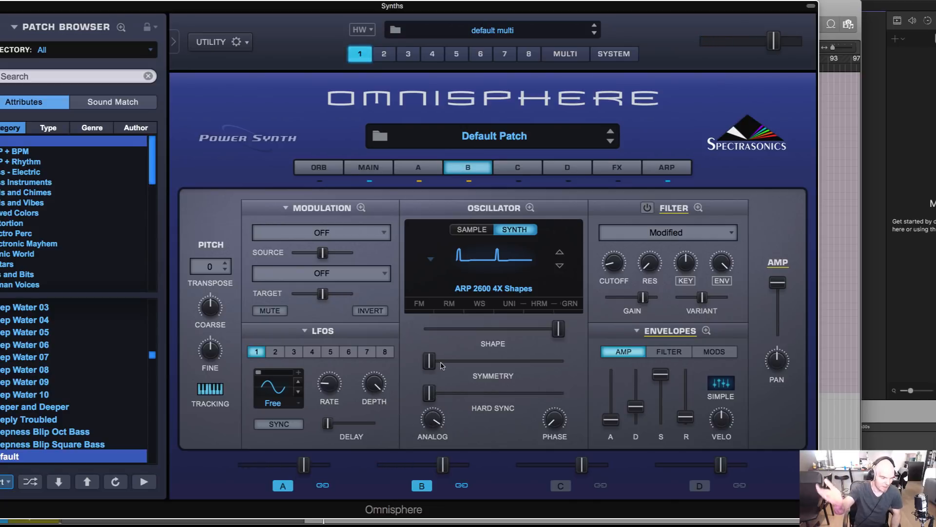
left_click(422, 170)
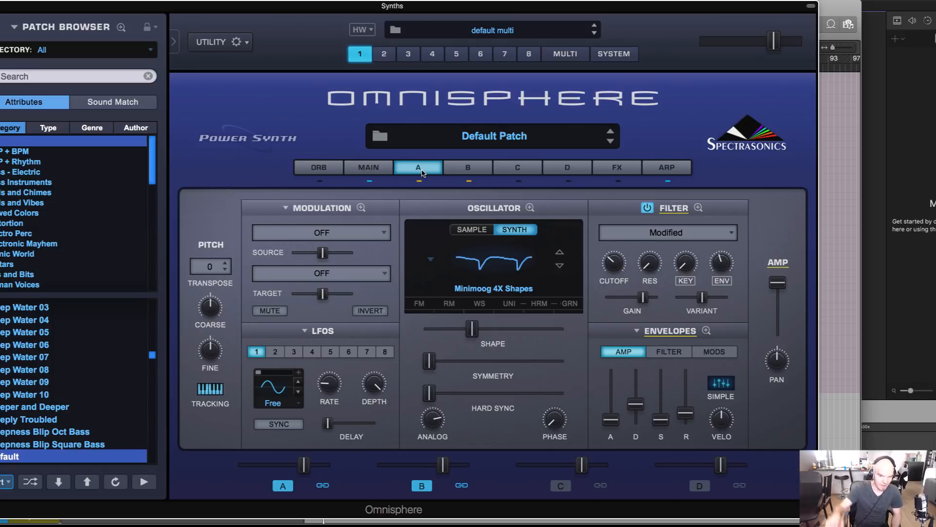
- Raise layer A's oscillator Shape slightly and lower the shared filter cutoff to about 0.087 kHz
mouse_move(476, 339)
left_mouse_down()
mouse_move(529, 340)
mouse_move(480, 340)
left_mouse_up()
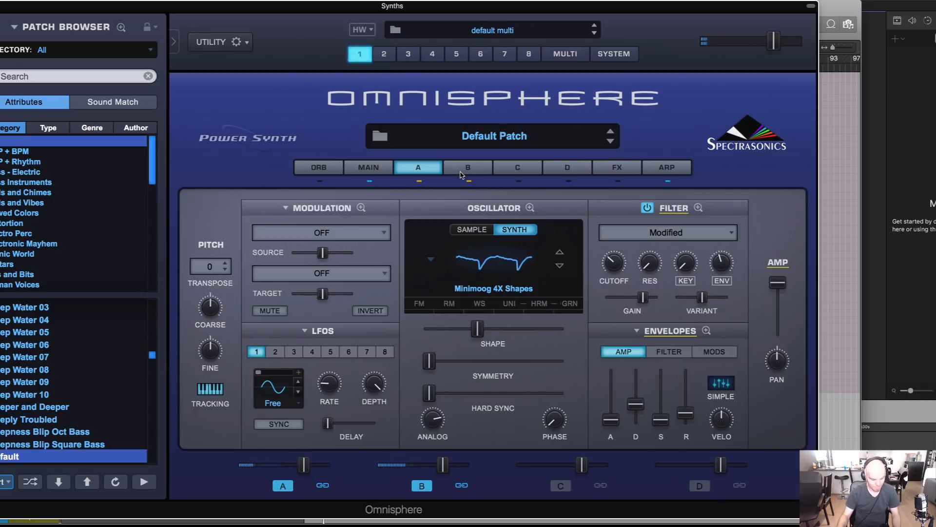
mouse_move(610, 291)
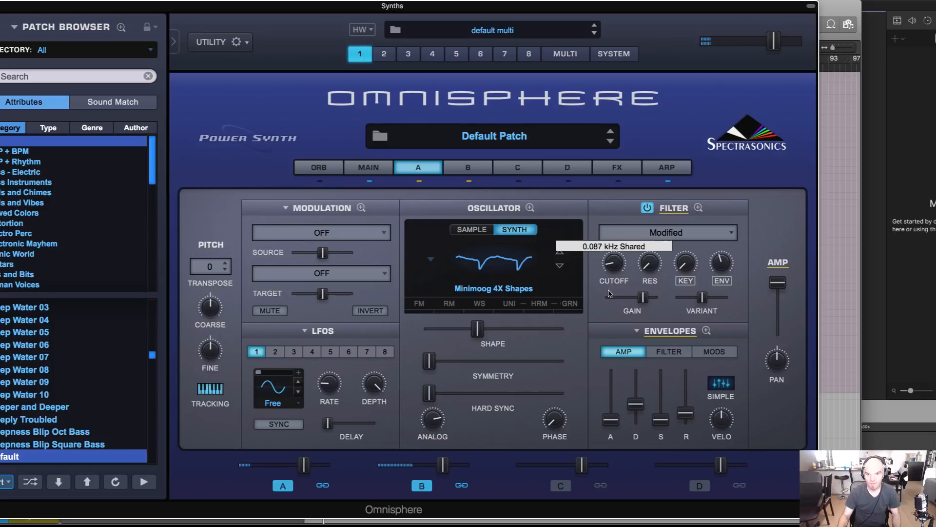
- Switch layer C on and back off, then enable noise layer D and lower its level below -3.82 dB
left_click(560, 486)
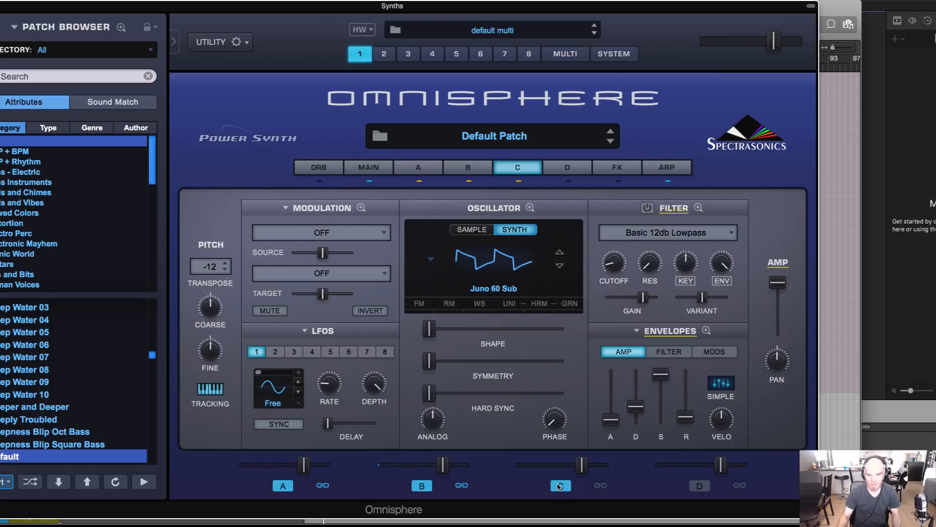
left_click(556, 487)
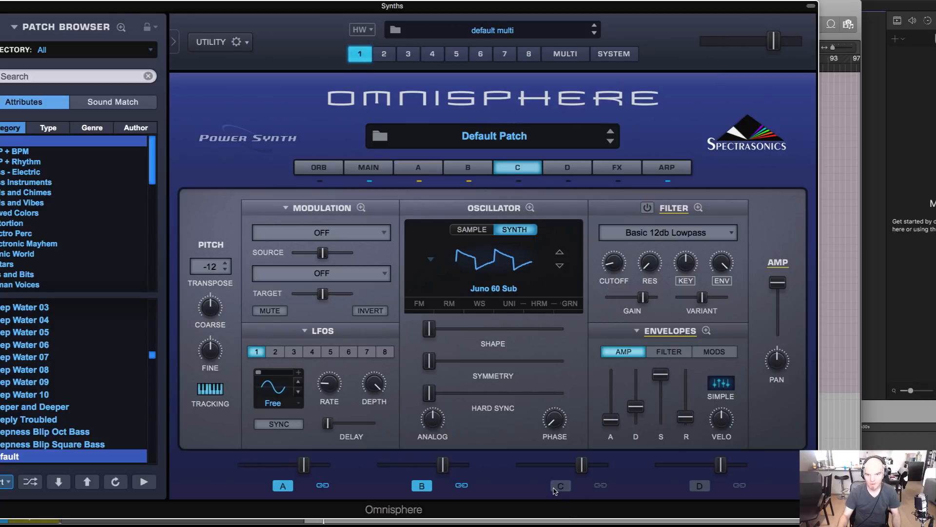
left_click(698, 486)
left_click_drag(720, 464, 700, 464)
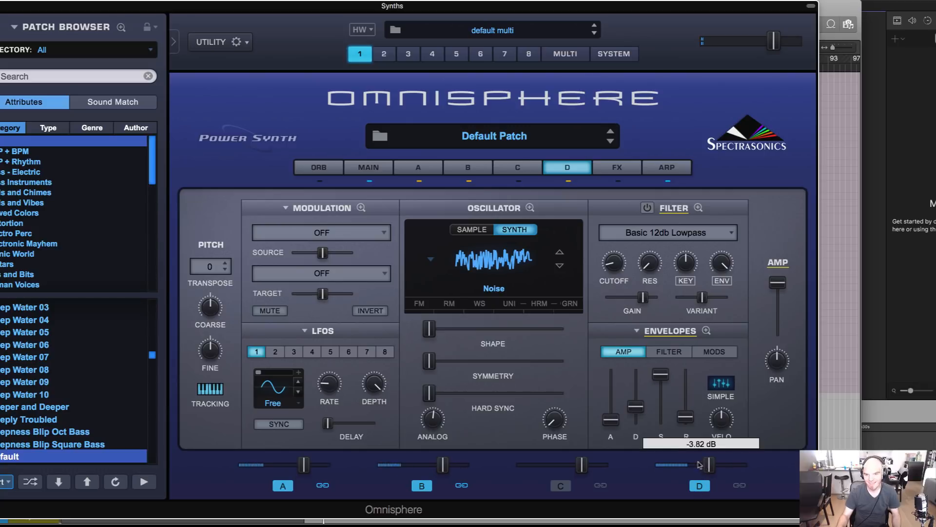
mouse_move(616, 257)
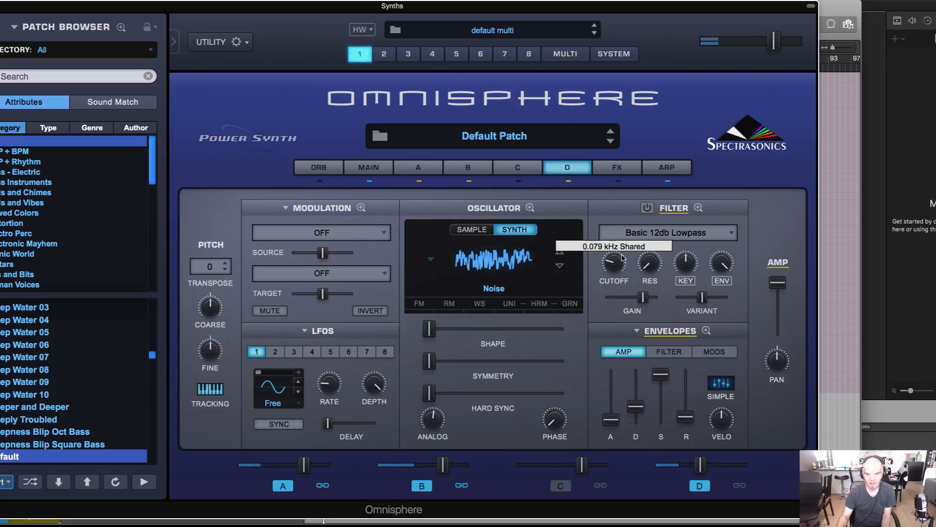
- Lower layer D's level slightly more and set layer B's oscillator to the Minimoog 4X Shapes waveform
left_click(468, 168)
left_click_drag(700, 464, 692, 465)
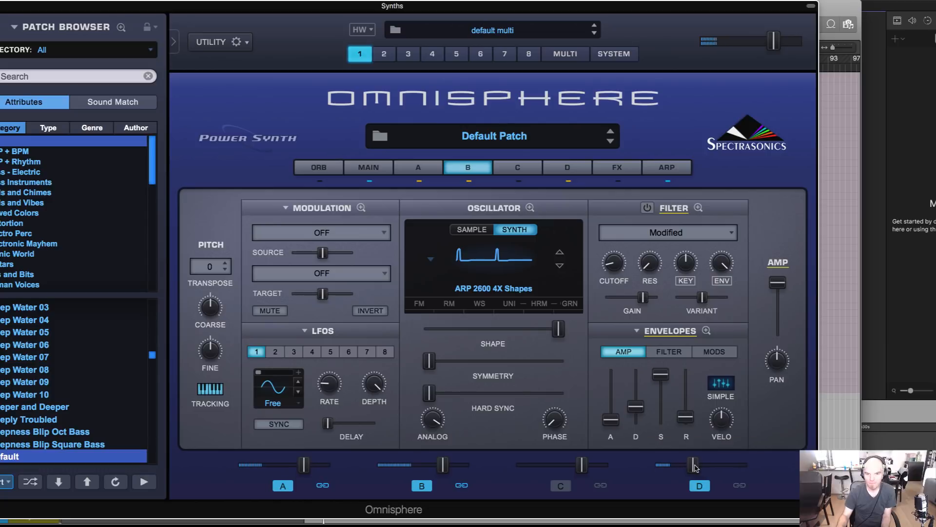
left_click(493, 288)
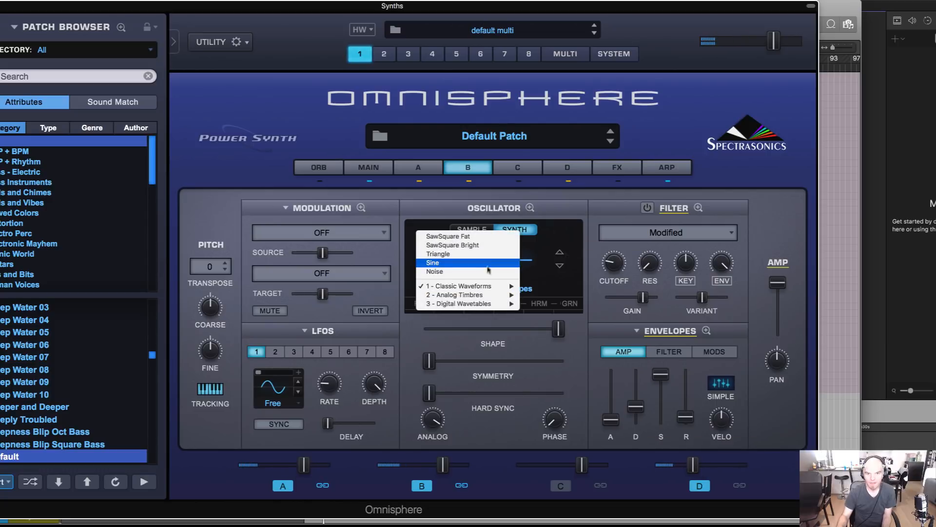
mouse_move(507, 285)
mouse_move(566, 331)
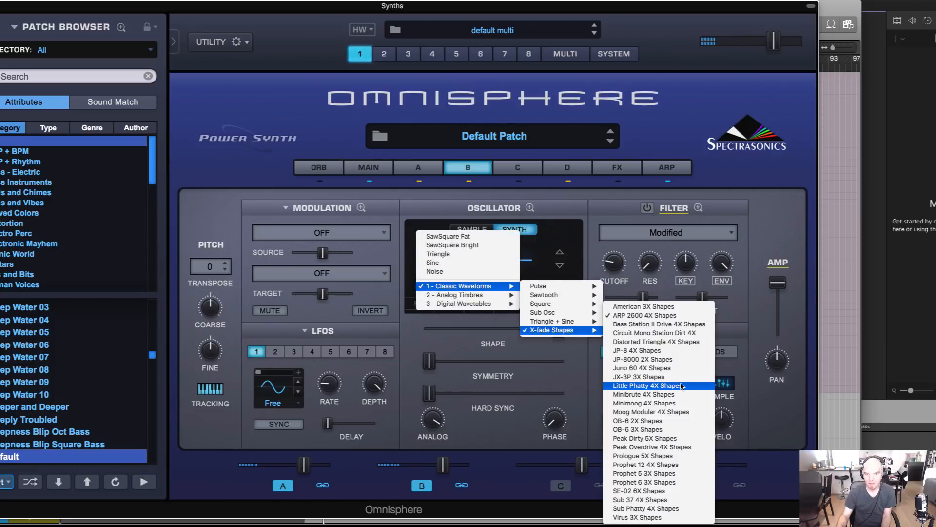
left_click(674, 405)
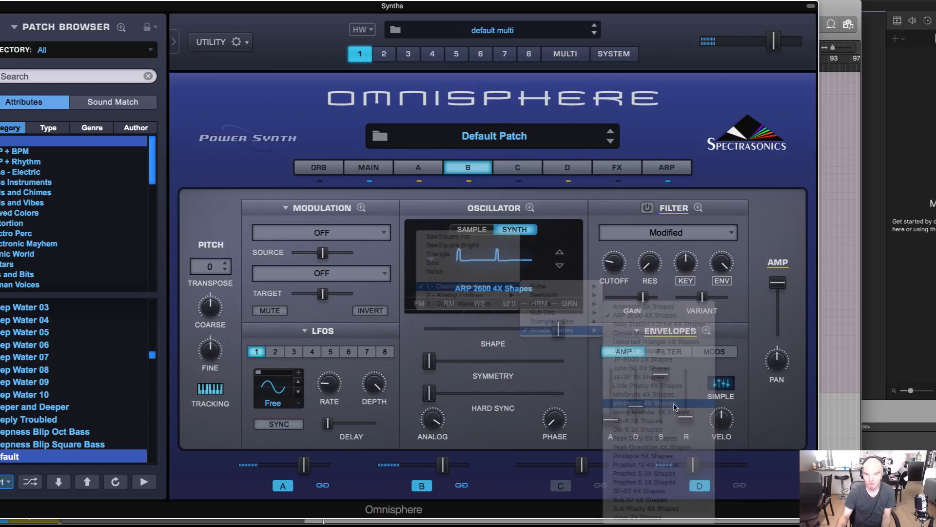
- Turn layer B's filter key tracking down to minimum and lower the shared filter cutoff all the way
mouse_move(620, 252)
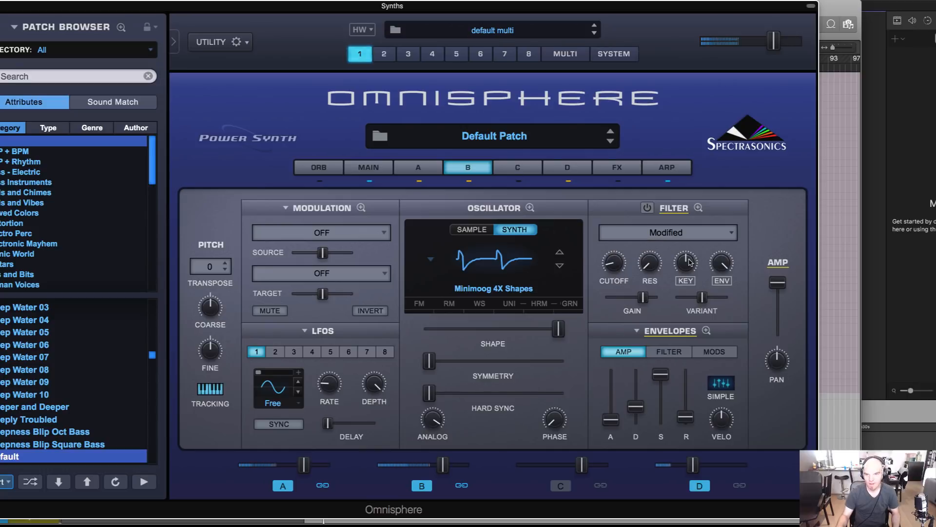
left_click_drag(673, 273, 671, 306)
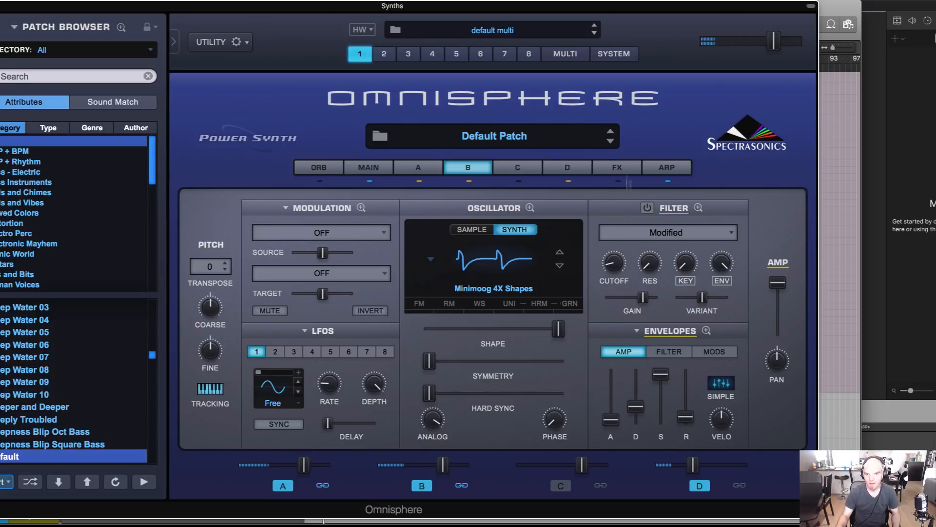
left_click(419, 167)
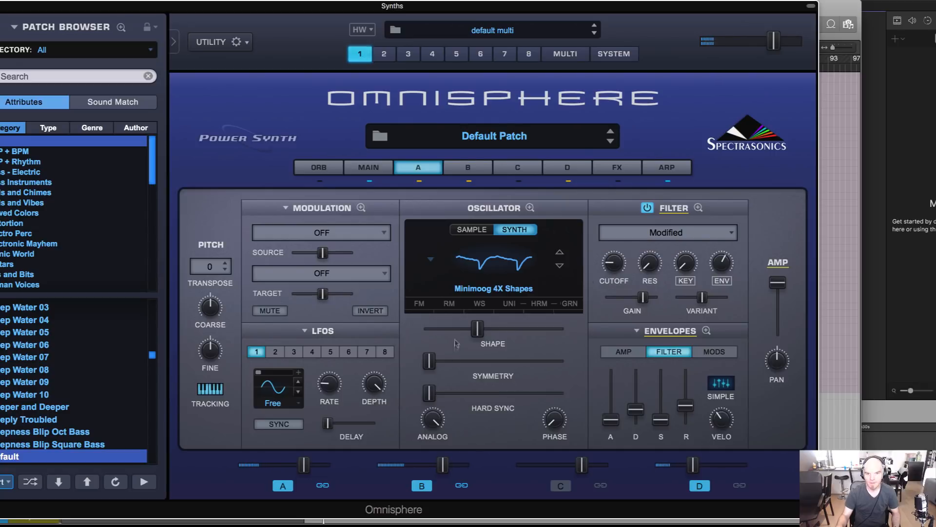
left_click(455, 168)
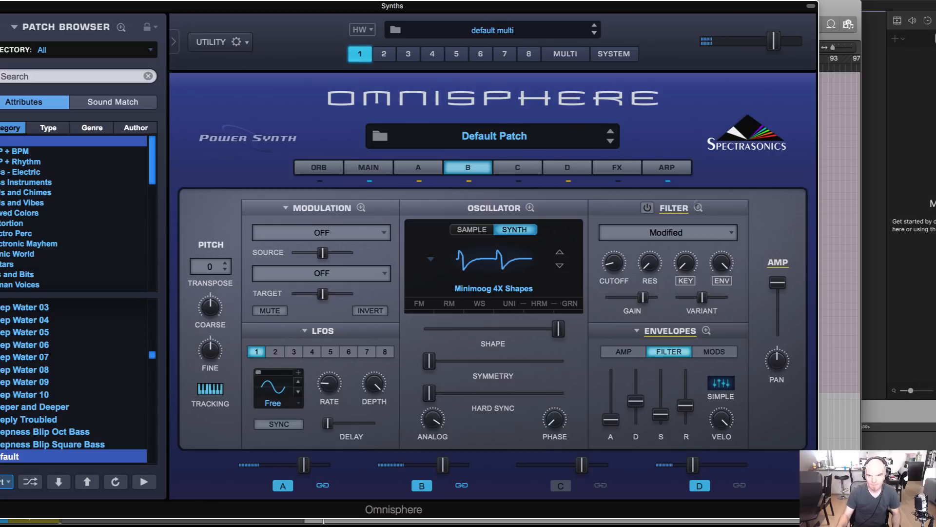
mouse_move(612, 264)
left_mouse_down()
mouse_move(624, 221)
mouse_move(615, 271)
left_mouse_up()
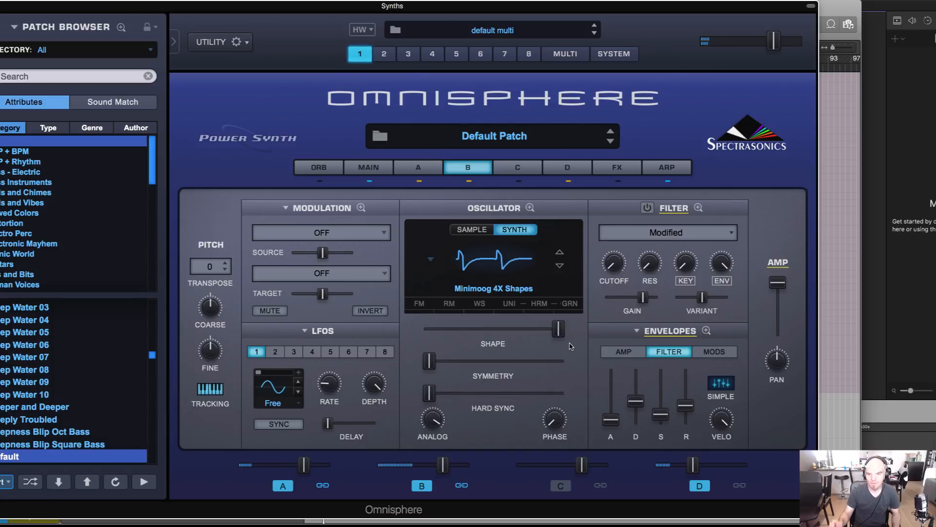
- Compare the filter settings of layers D, A and B and browse the filter presets for layer A
left_click(557, 173)
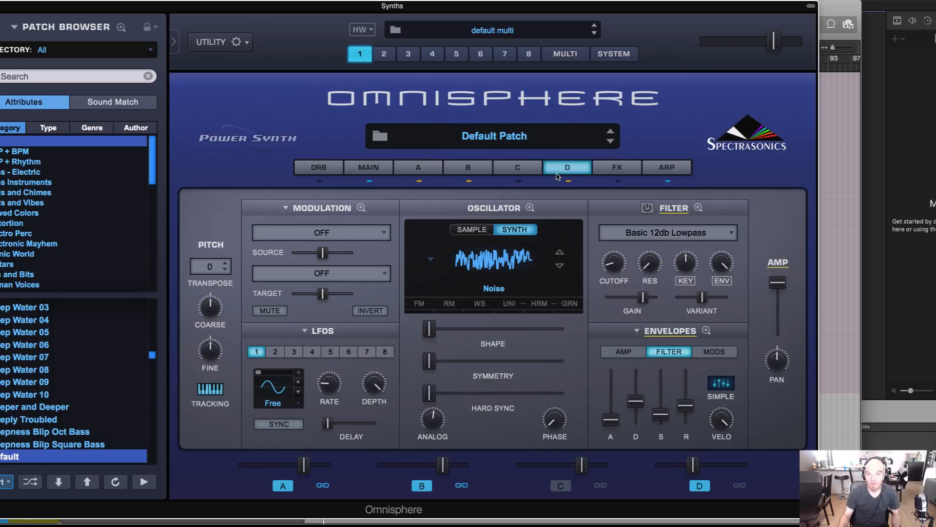
left_click(418, 171)
left_click(467, 170)
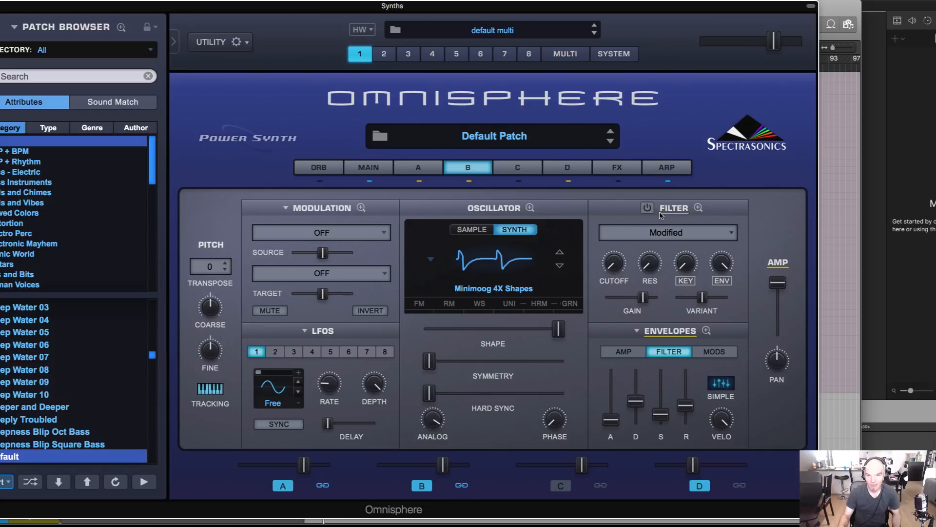
left_click(412, 173)
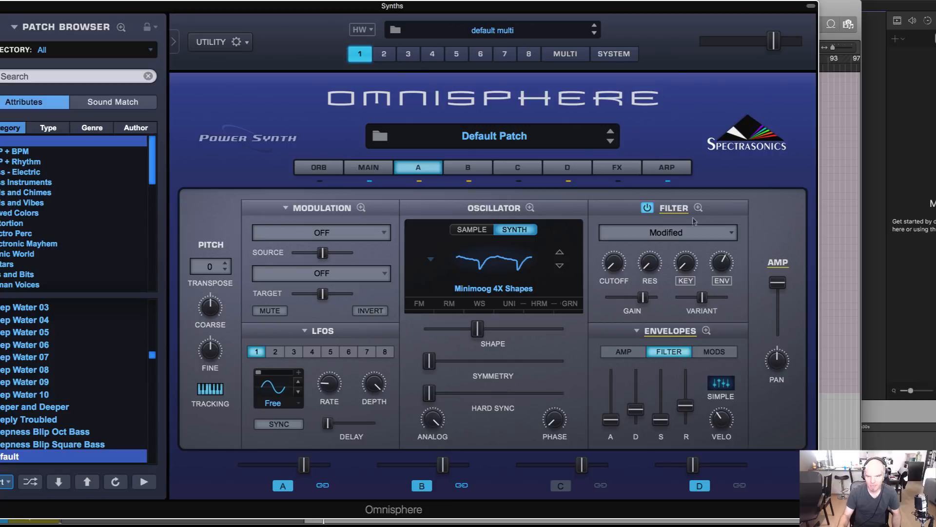
left_click(678, 233)
mouse_move(674, 222)
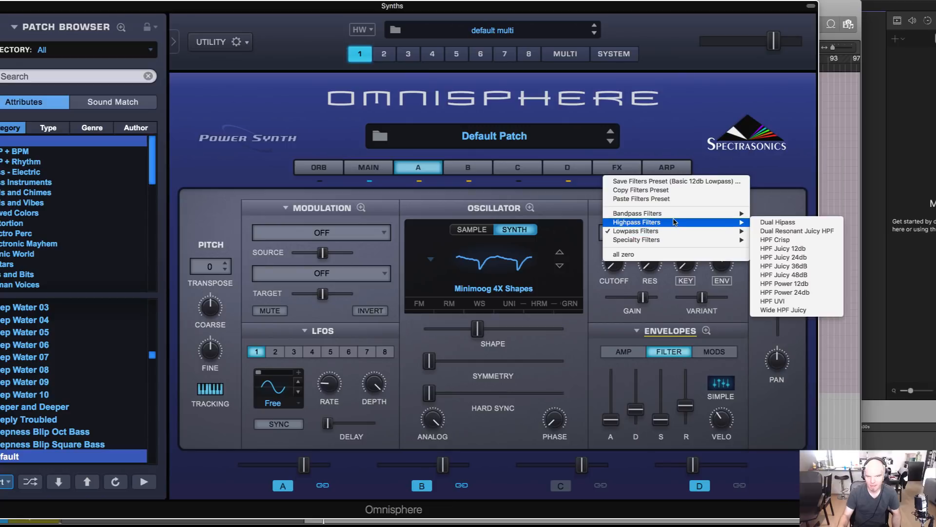
key("Escape")
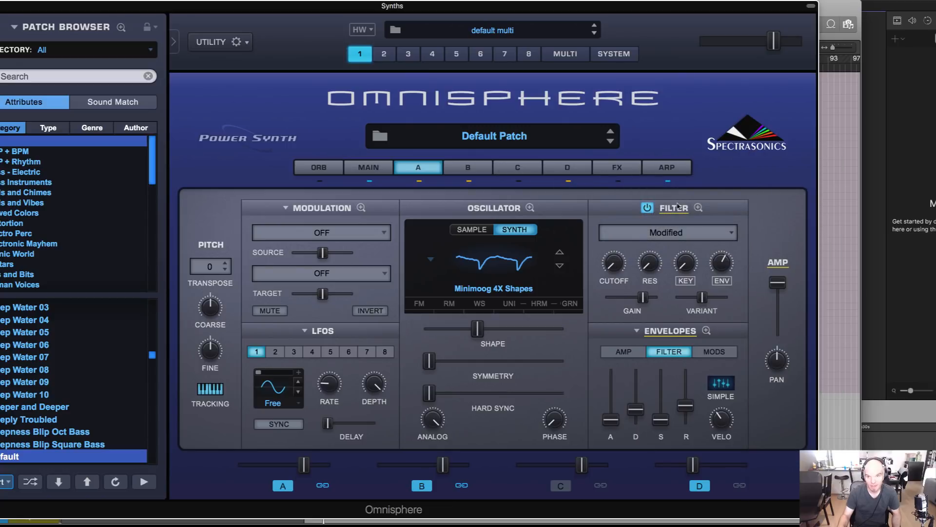
- Try the Formant type for layer A's Filter 1, lower its cutoff offset slightly and sweep the cutoff
left_click(698, 208)
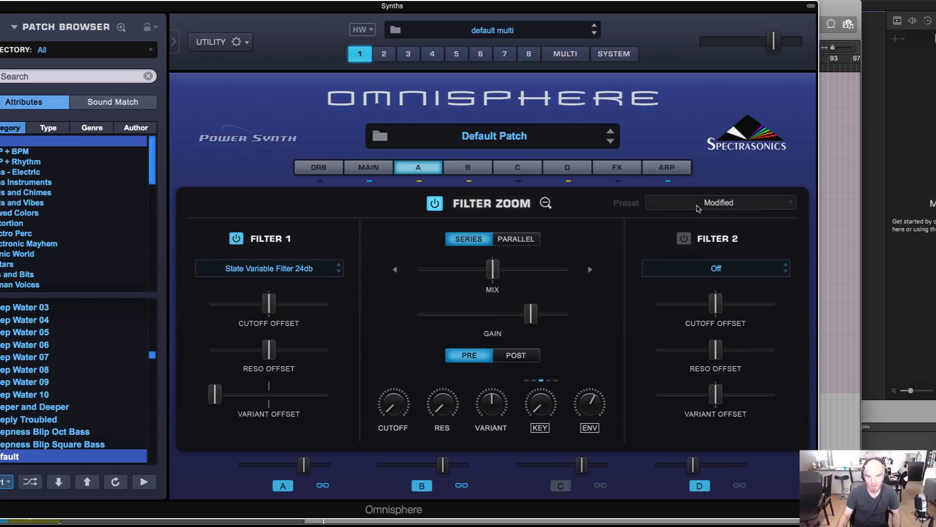
left_click(278, 270)
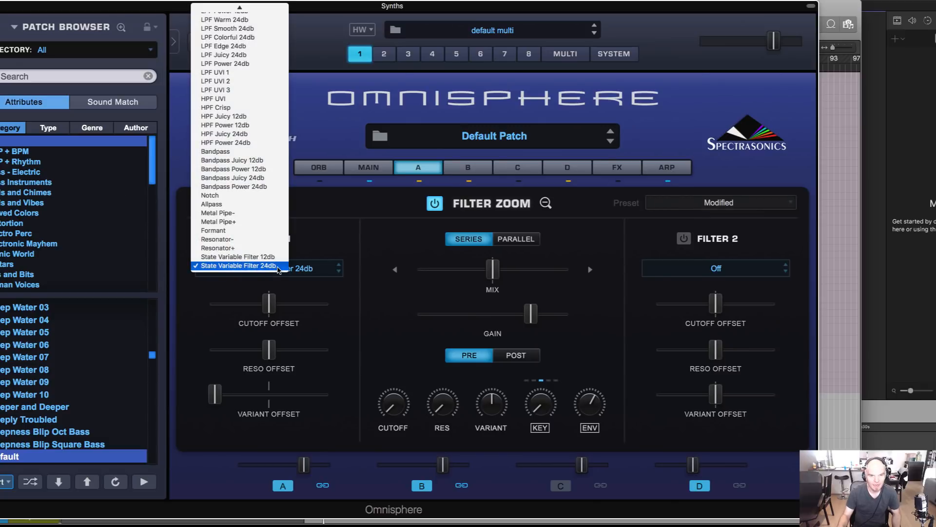
left_click(272, 232)
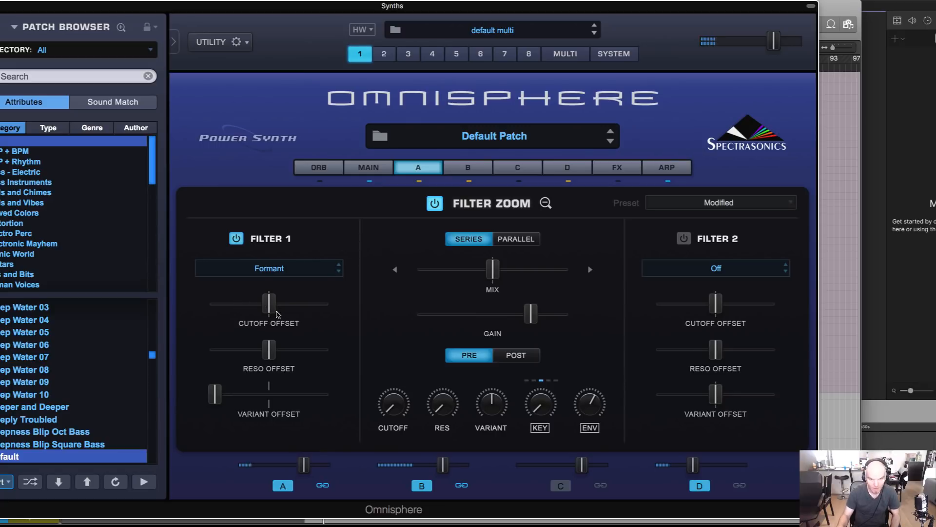
mouse_move(269, 305)
left_mouse_down()
mouse_move(257, 304)
mouse_move(322, 304)
mouse_move(269, 322)
left_mouse_up()
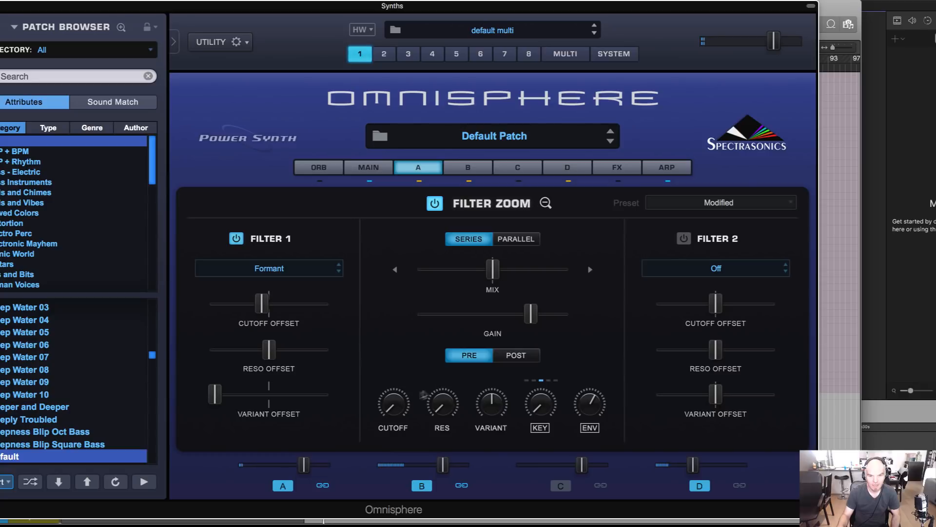
left_click_drag(393, 403, 412, 371)
- Check layer B's filter type and set layer A's Filter 1 back to State Variable Filter 24db
left_click(461, 173)
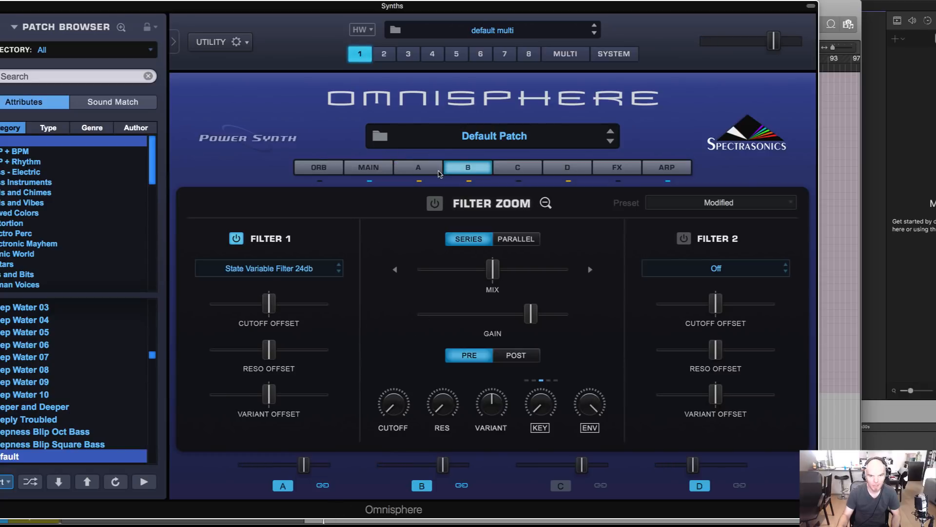
left_click(439, 172)
left_click(252, 267)
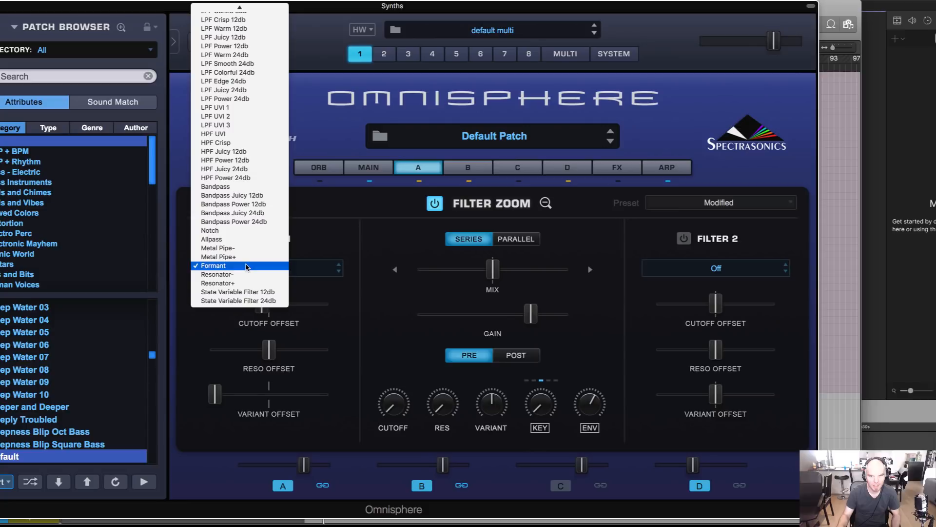
left_click(249, 301)
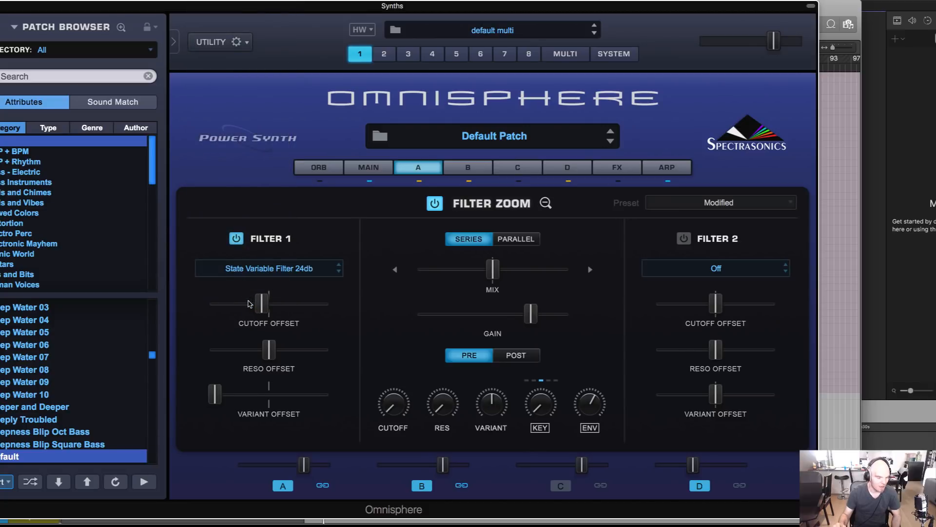
- Add a Formant filter effect to the first slot of the common effects rack
left_click(605, 170)
left_click(291, 249)
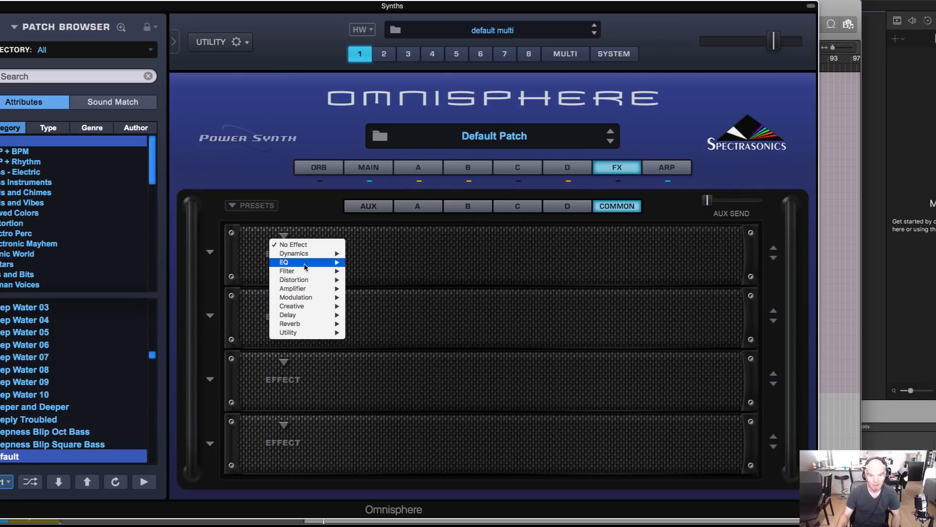
mouse_move(305, 271)
left_click(379, 280)
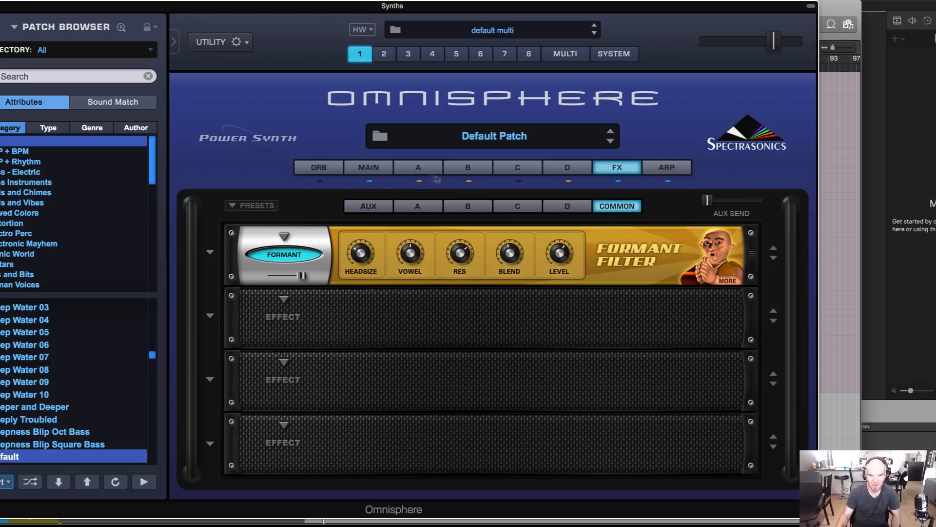
- Check layer A's filter against the effect and remove the Formant effect from the common rack
left_click(418, 168)
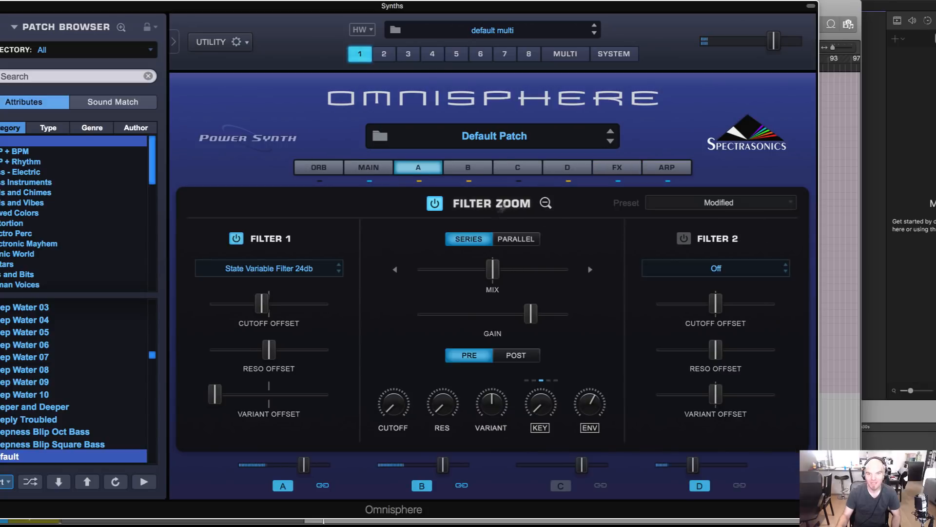
left_click(607, 170)
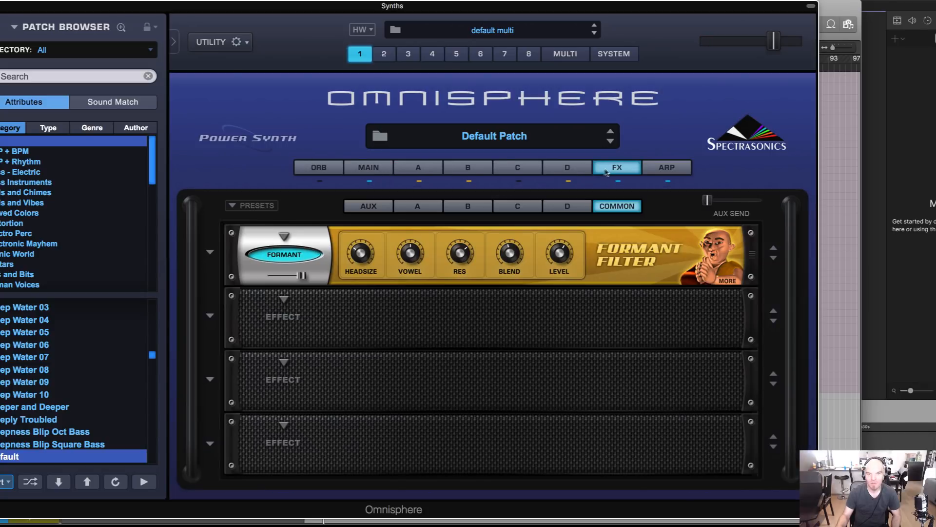
left_click(284, 236)
left_click(288, 243)
- Step layer B's oscillator to the neighbouring waveform and back to Minimoog 4X Shapes
left_click(427, 162)
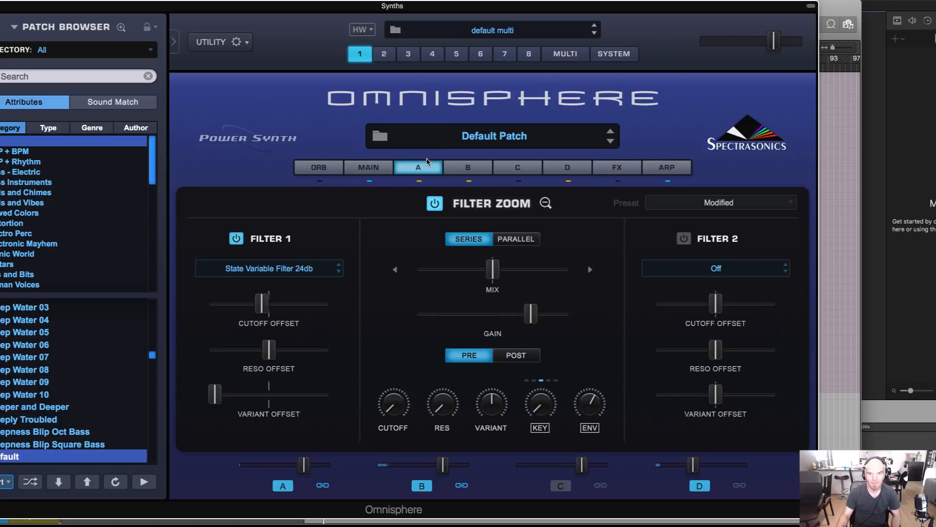
left_click(465, 165)
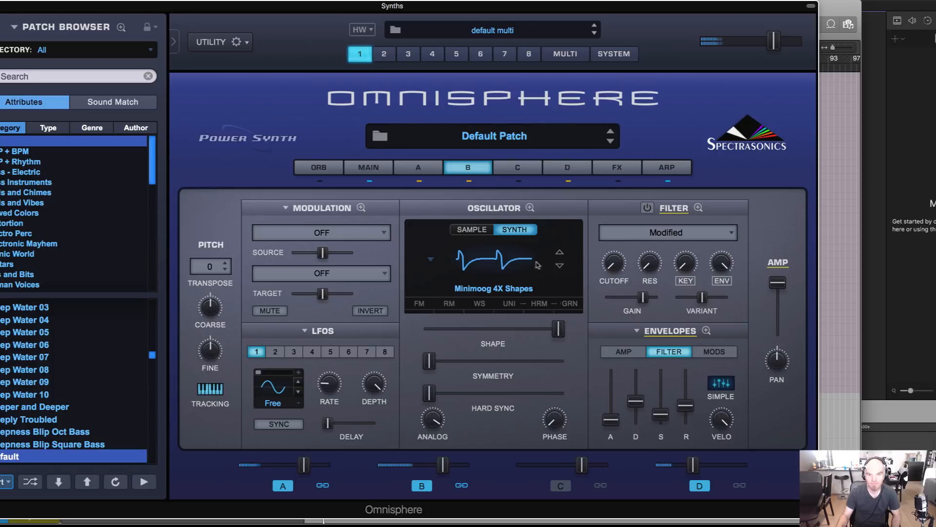
left_click(559, 265)
left_click(559, 251)
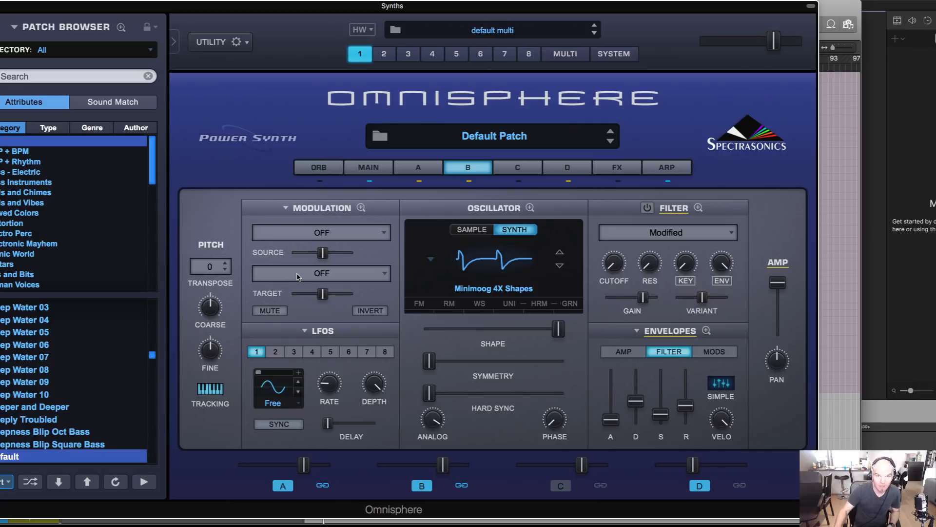
- Look through the list of supported hardware synth profiles without choosing one
left_click(369, 32)
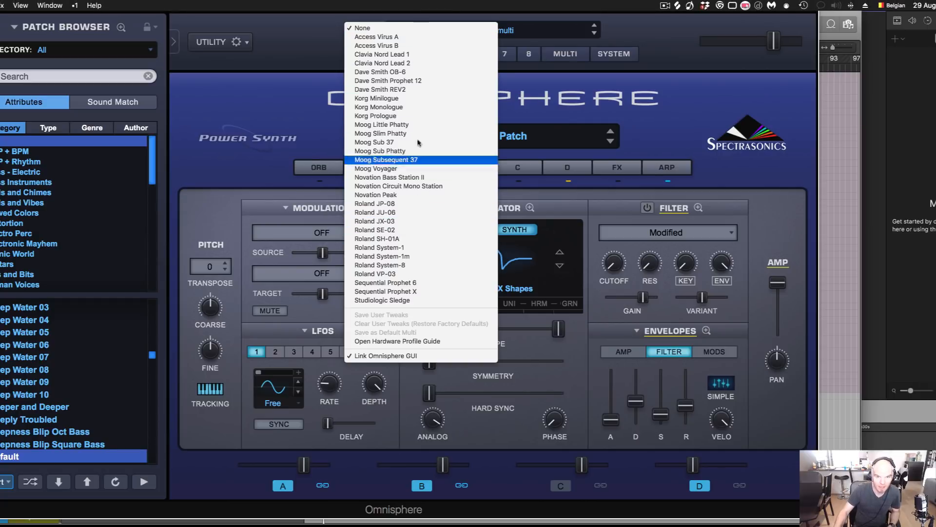
left_click(283, 117)
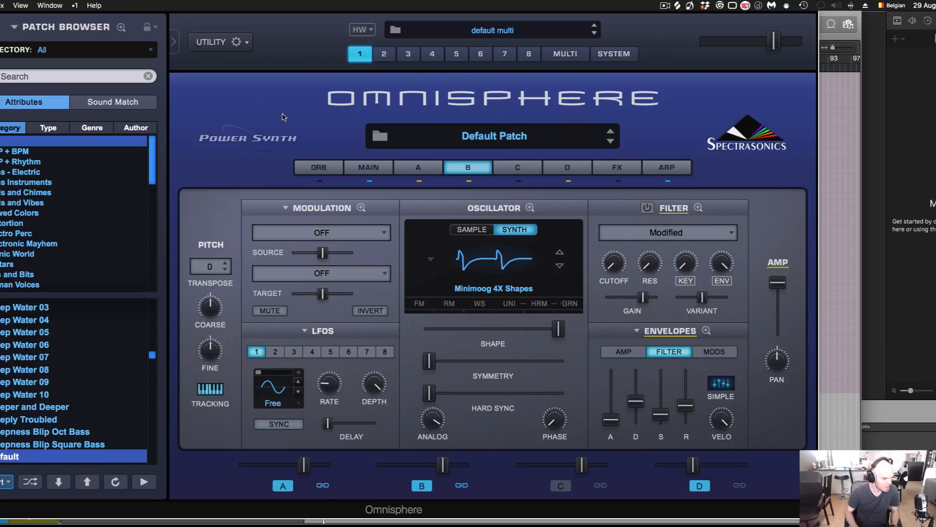
left_click(365, 32)
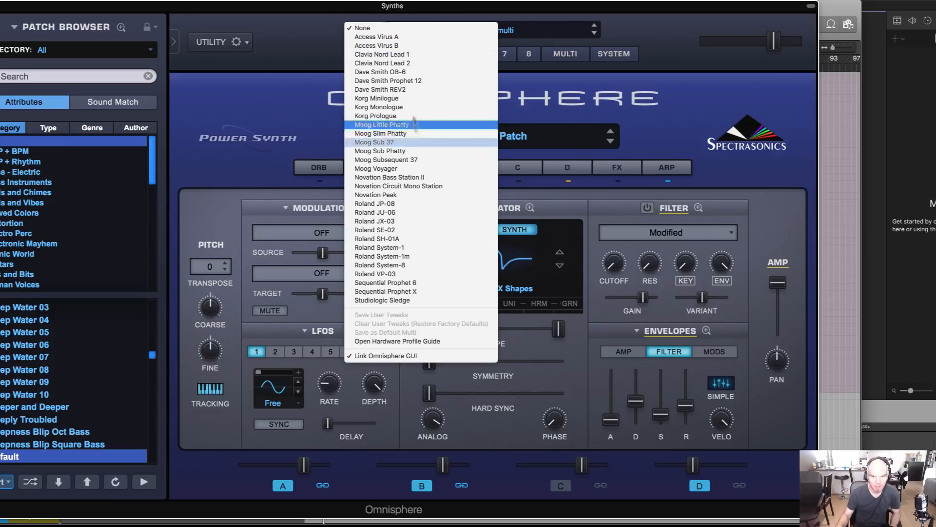
left_click(233, 211)
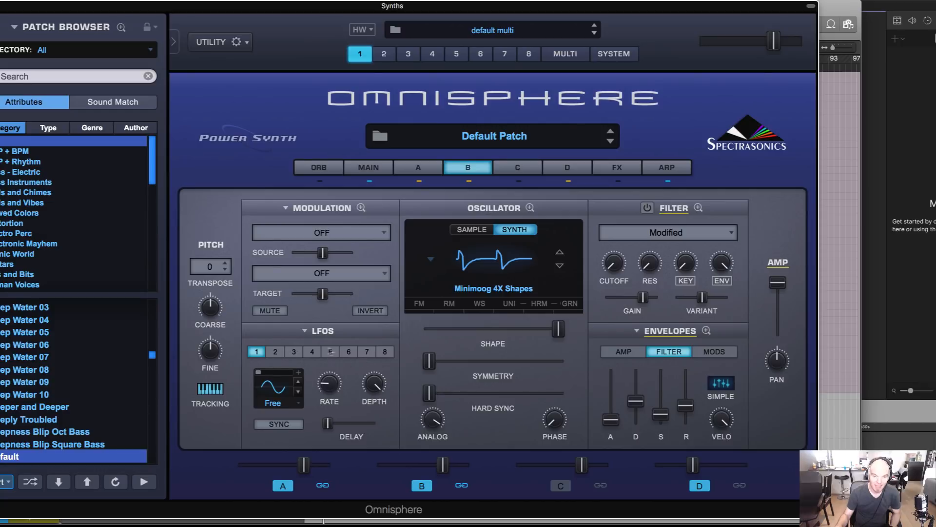
- Open layer B's envelopes in the zoomed view and examine modulation envelopes Mod 1 to Mod 4
left_click(707, 331)
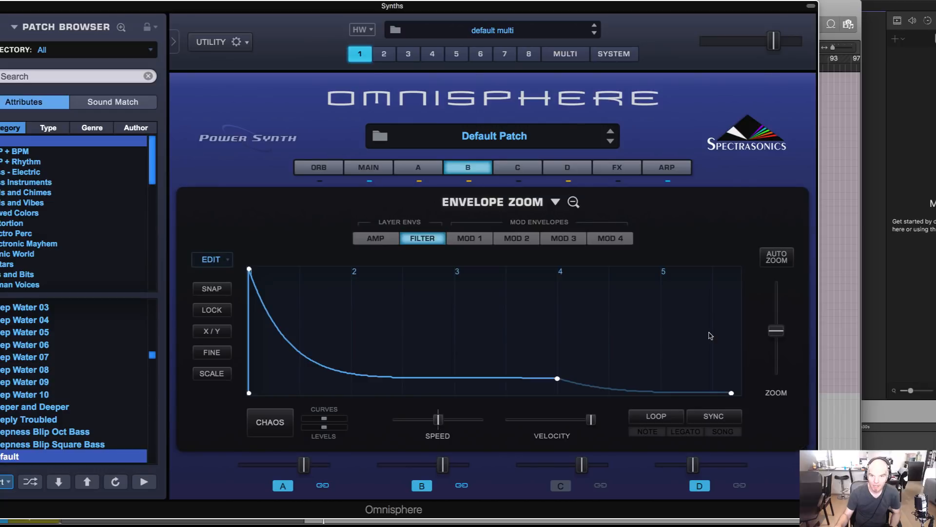
left_click(479, 244)
left_click(523, 244)
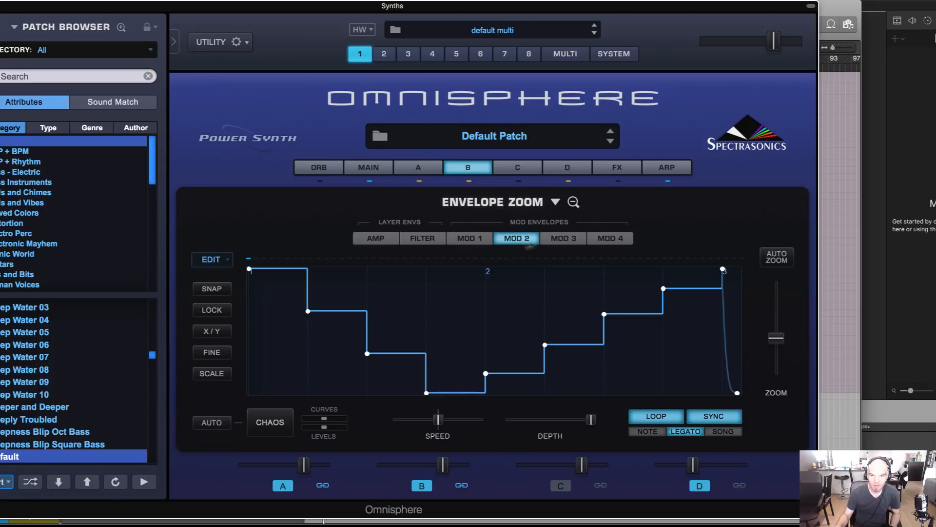
left_click(567, 240)
left_click(613, 242)
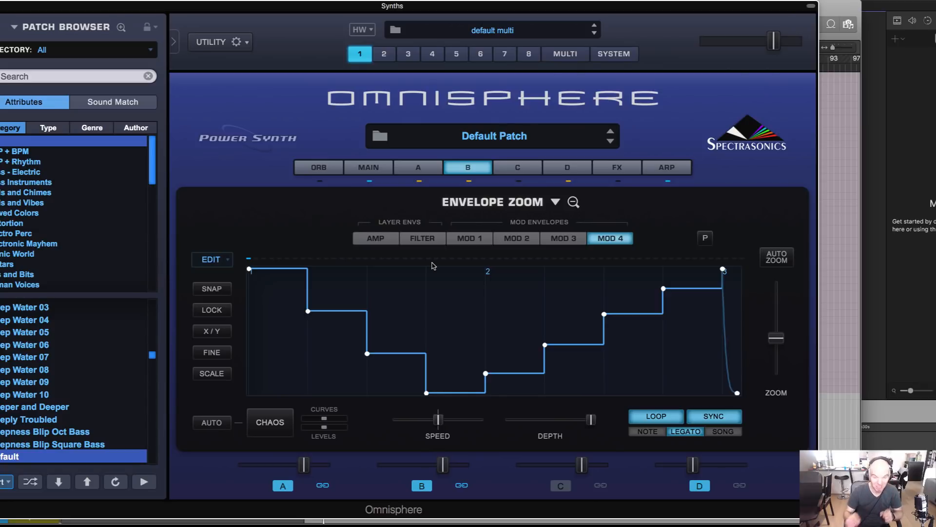
- Open layer A's modulation matrix in the zoomed view and examine the source and target slots on all four pages
left_click(367, 168)
left_click(408, 172)
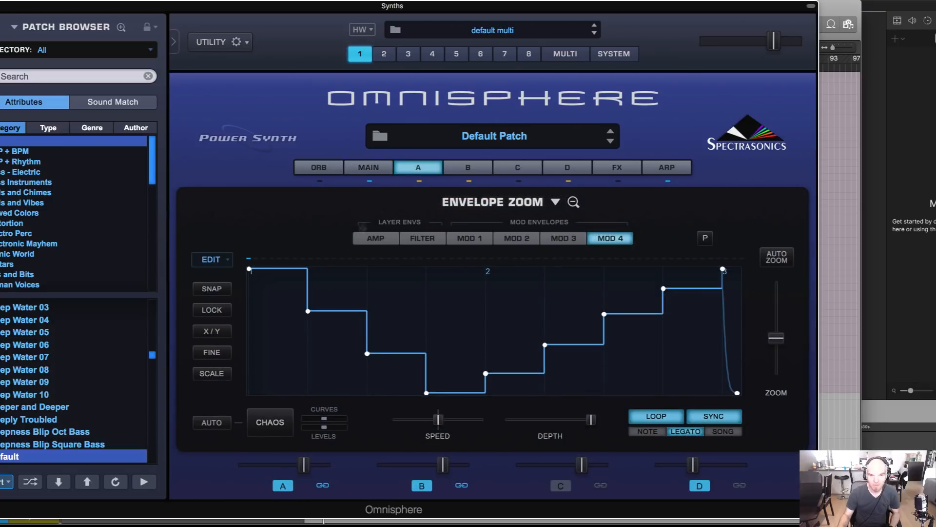
left_click(414, 169)
left_click(361, 208)
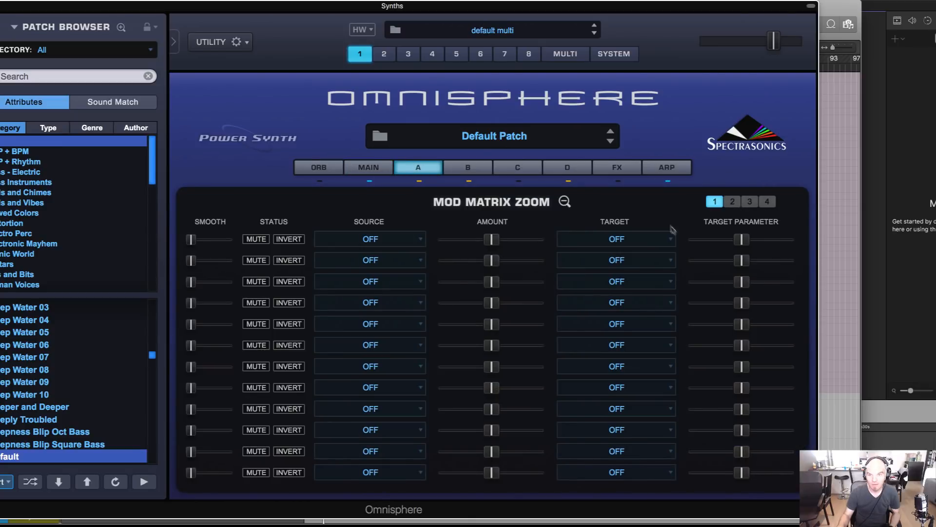
left_click(731, 202)
left_click(749, 203)
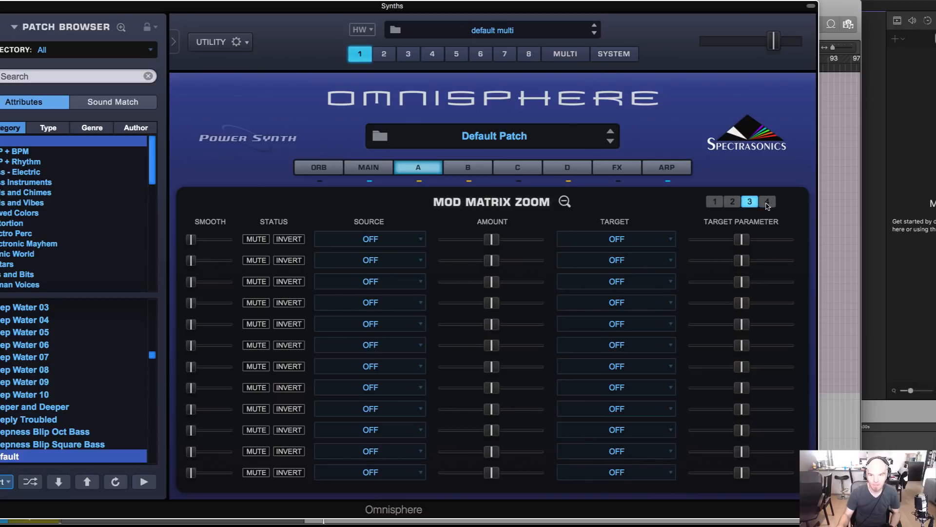
left_click(767, 203)
left_click(715, 203)
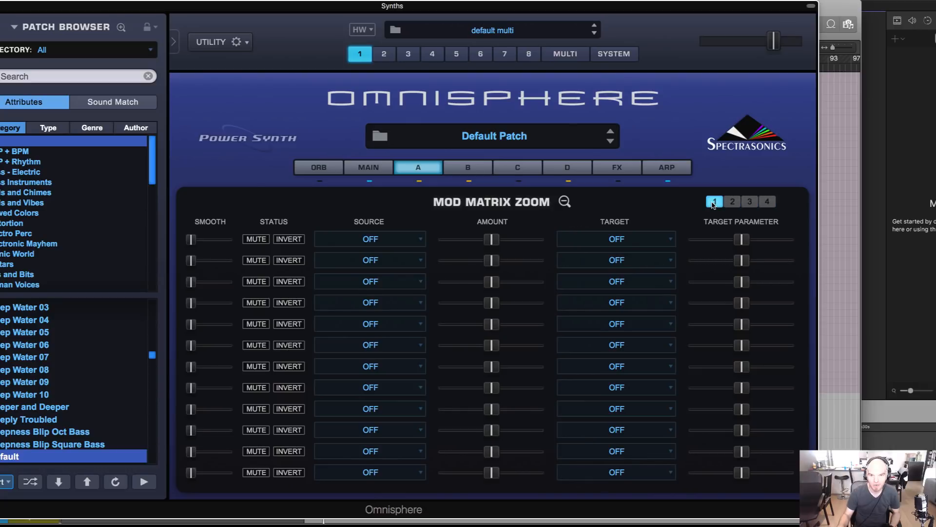
left_click(732, 203)
left_click(750, 204)
left_click(774, 204)
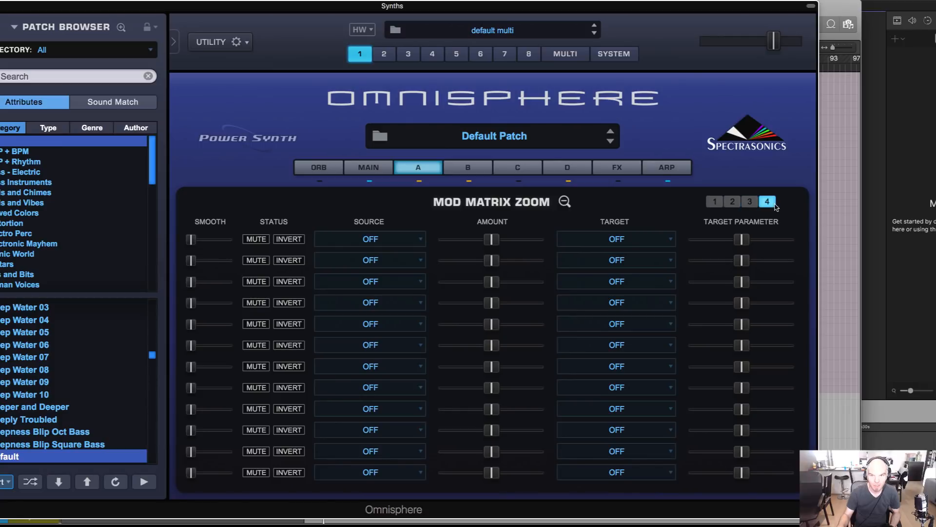
left_click(717, 201)
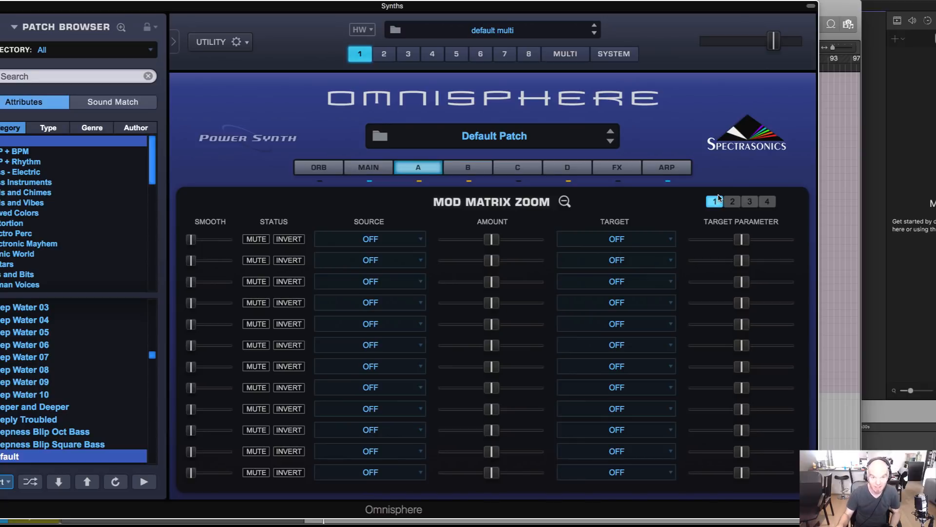
left_click(732, 202)
left_click(748, 204)
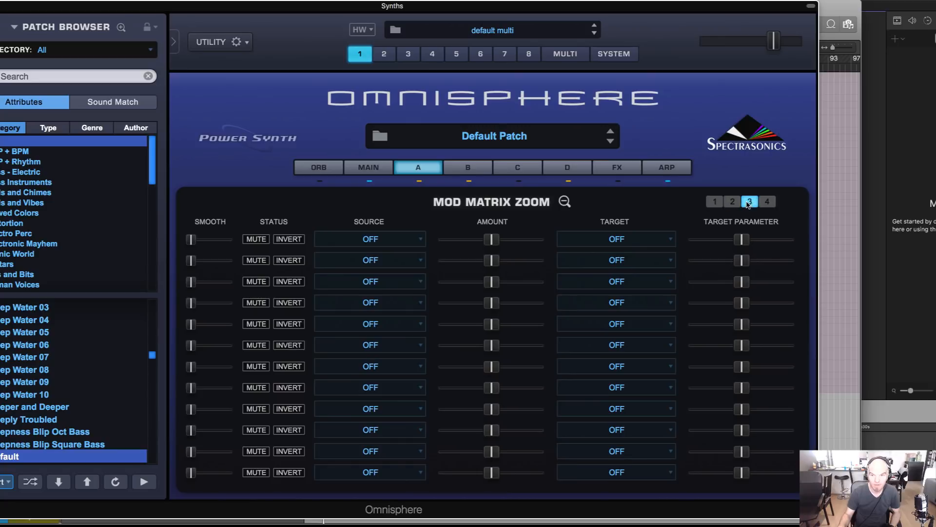
left_click(767, 203)
left_click(714, 202)
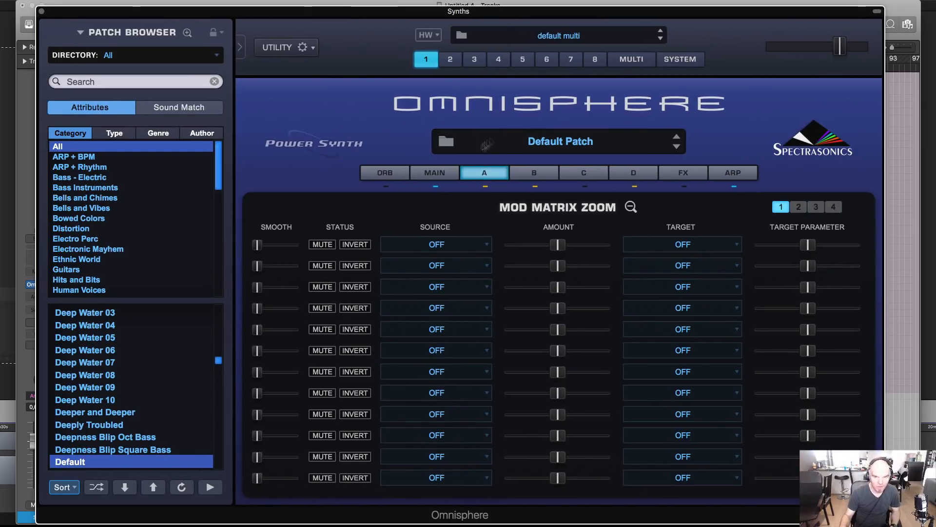
- Switch layer A's oscillator to Sample mode and load KICK-Air 23 from the PlugInGuru Airwave Vol 2 category
left_click(478, 177)
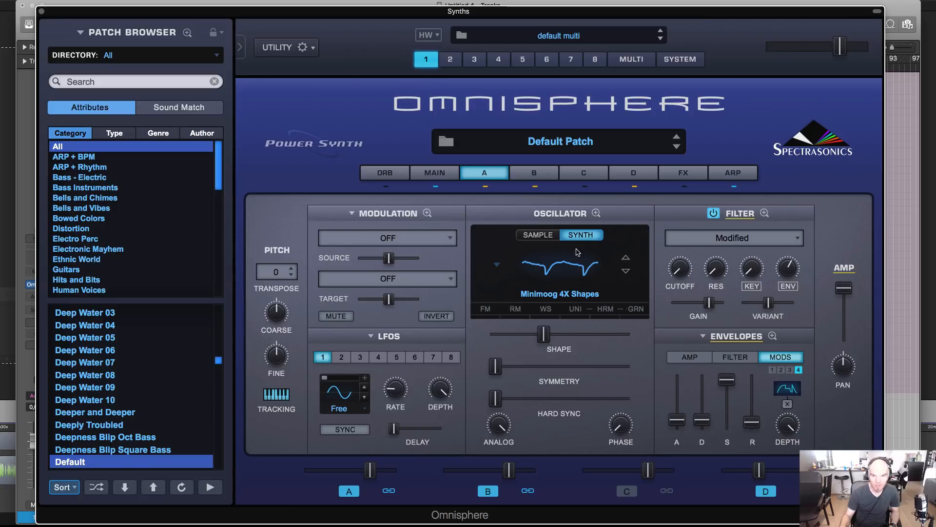
left_click(538, 235)
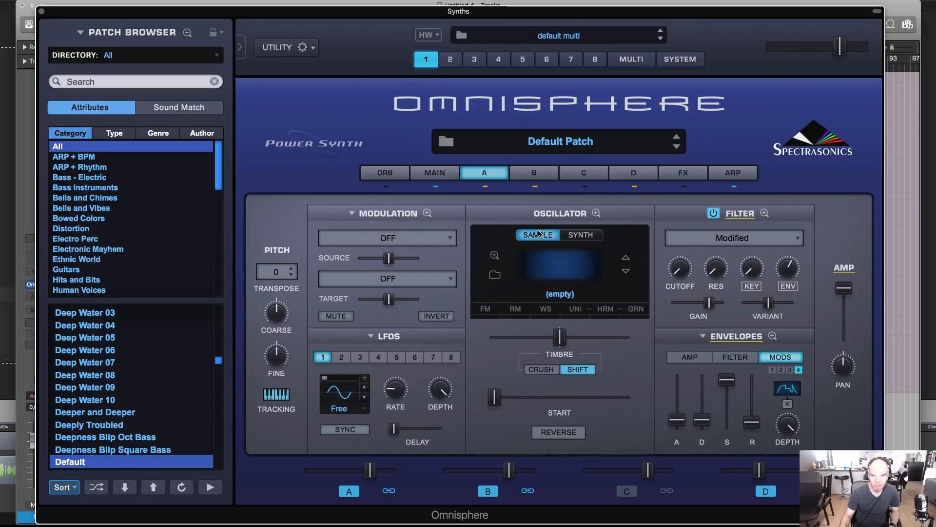
left_click(561, 273)
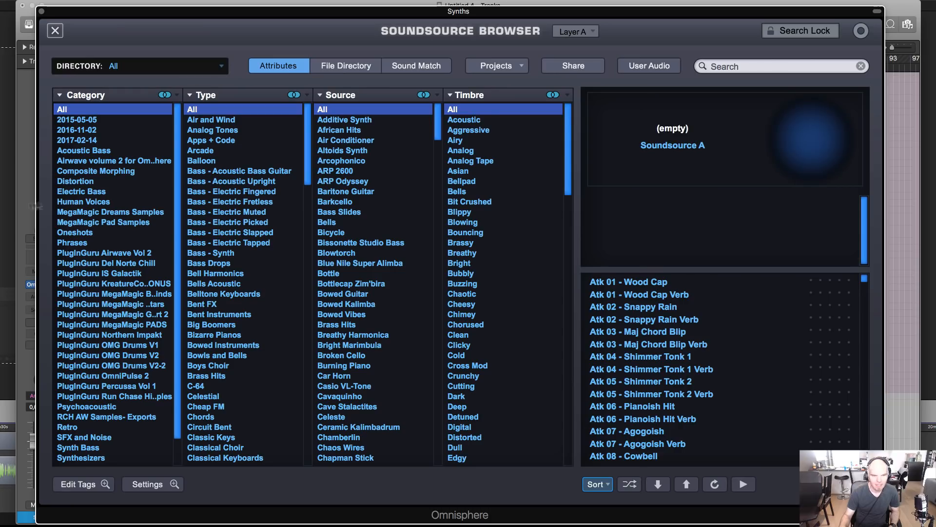
left_click(96, 253)
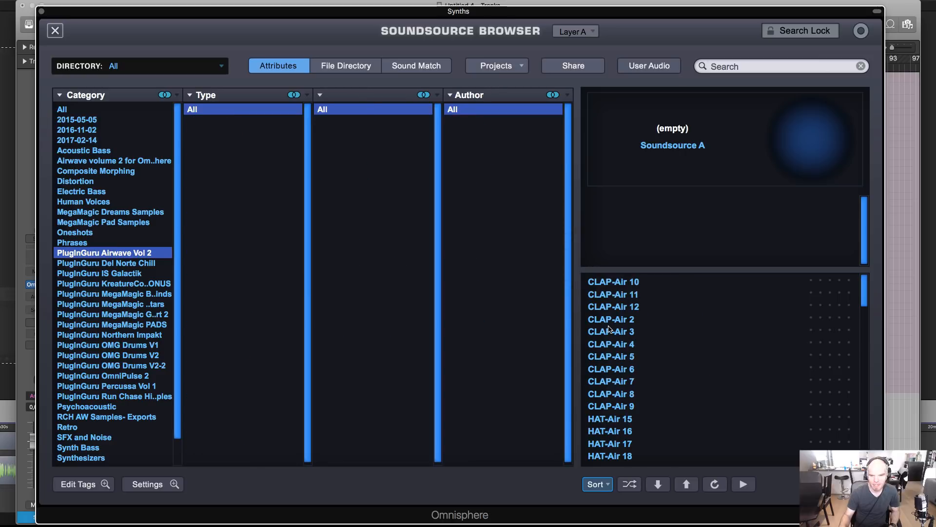
scroll(608, 329, "down", 10)
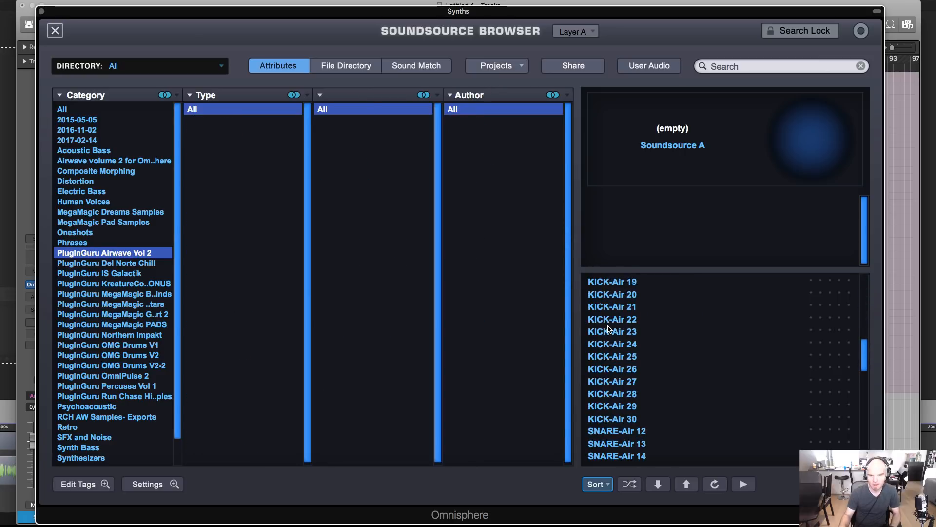
left_click(608, 329)
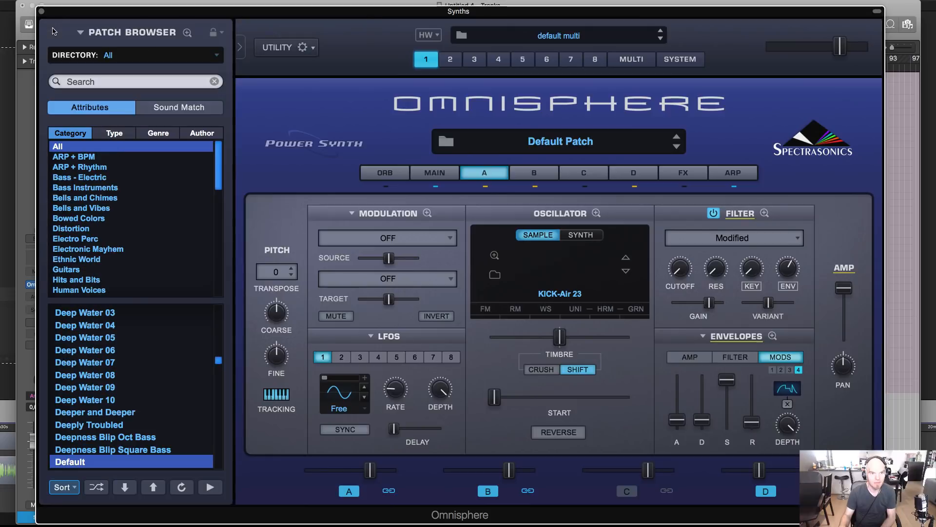
left_click(52, 31)
- Initialize the multi to start from a clean default patch
left_click(297, 49)
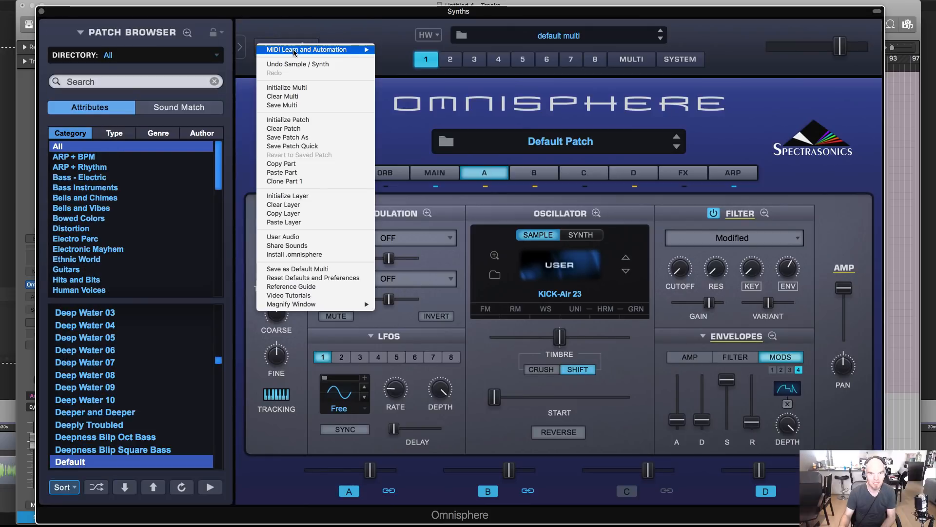
left_click(306, 91)
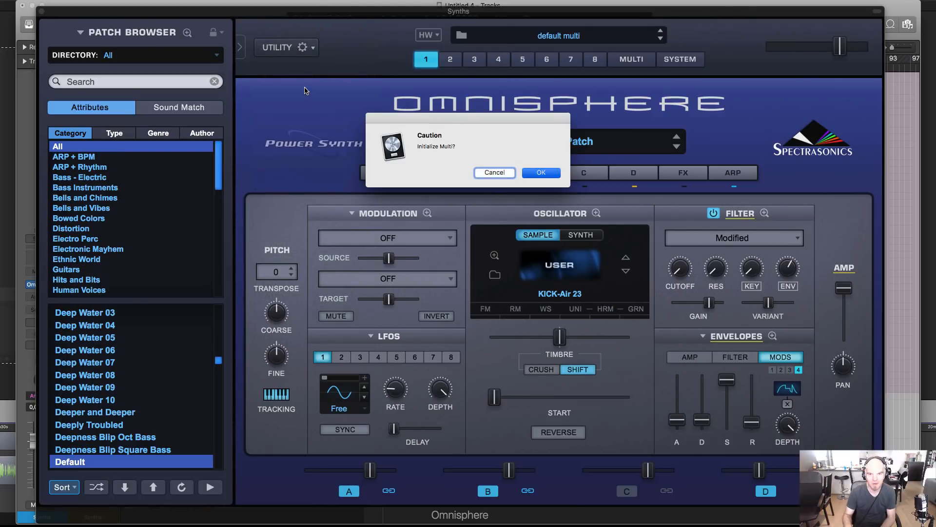
key("Return")
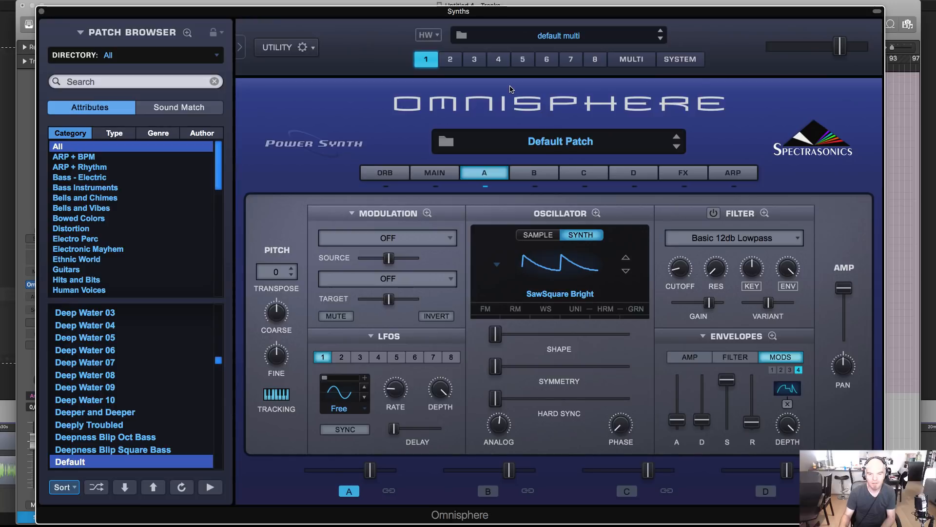
- Set layer A's oscillator to Sample mode and load KICK-Air 27 from the PlugInGuru Airwave Vol 2 category
left_click(524, 237)
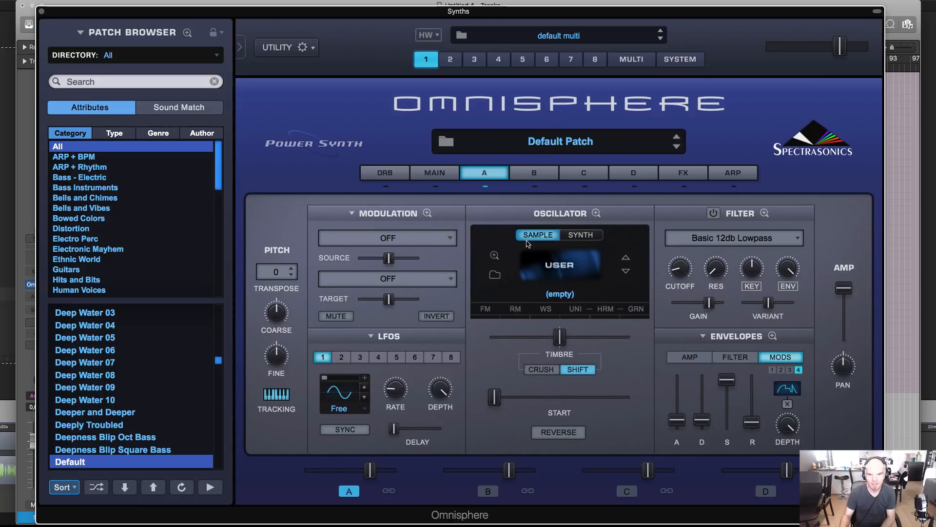
left_click(533, 253)
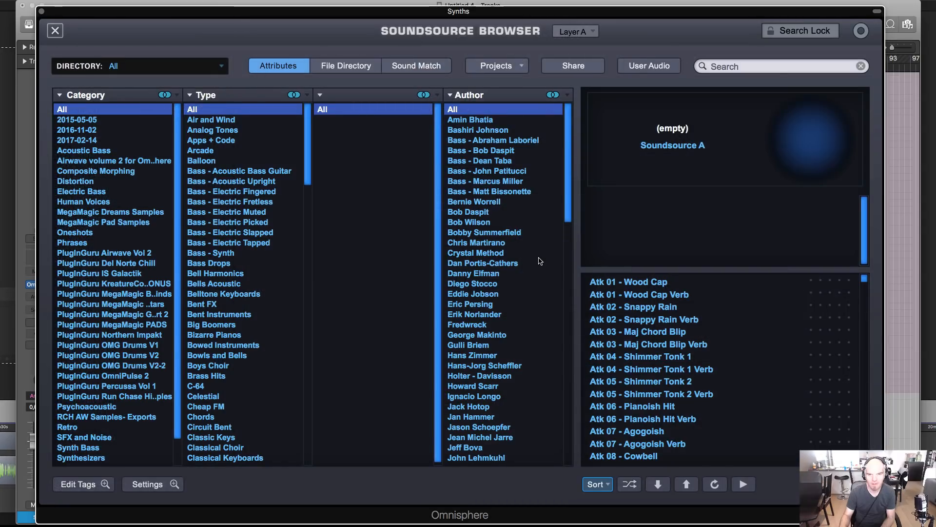
left_click(100, 253)
scroll(608, 395, "down", 10)
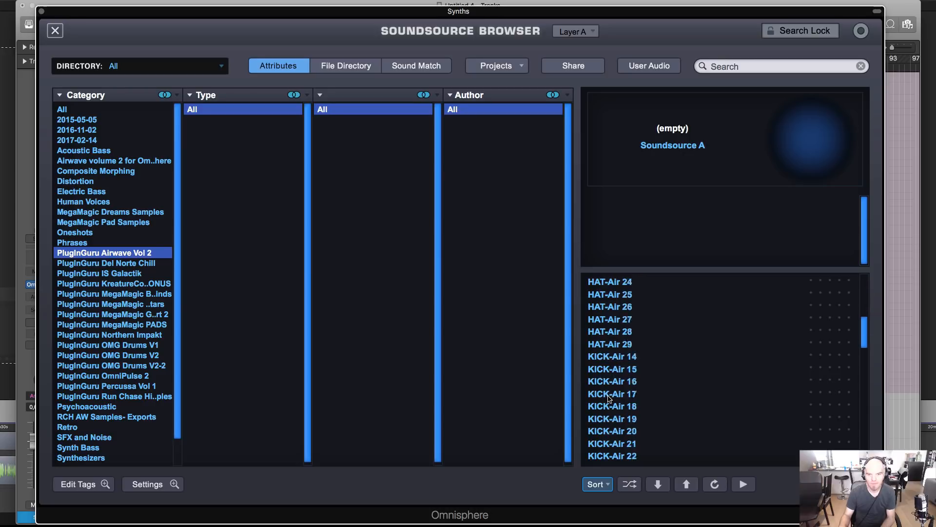
scroll(609, 398, "down", 4)
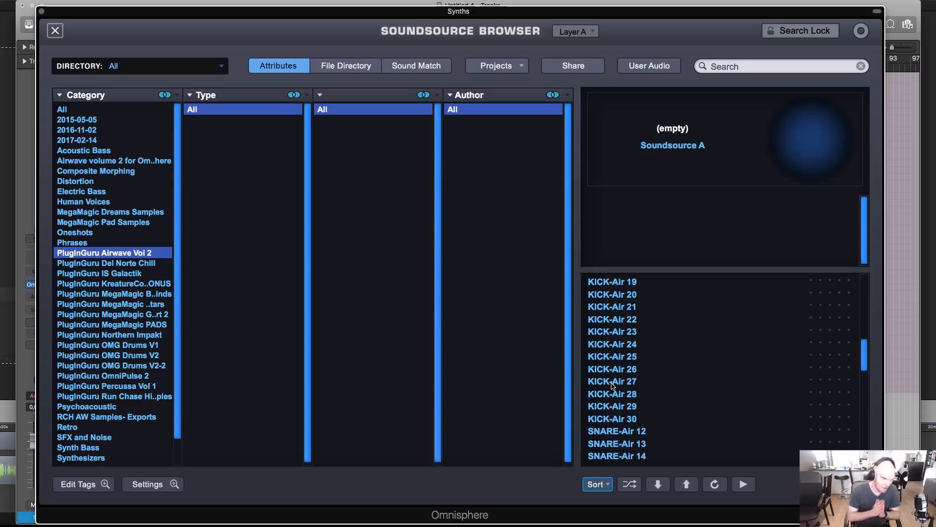
left_click(631, 382)
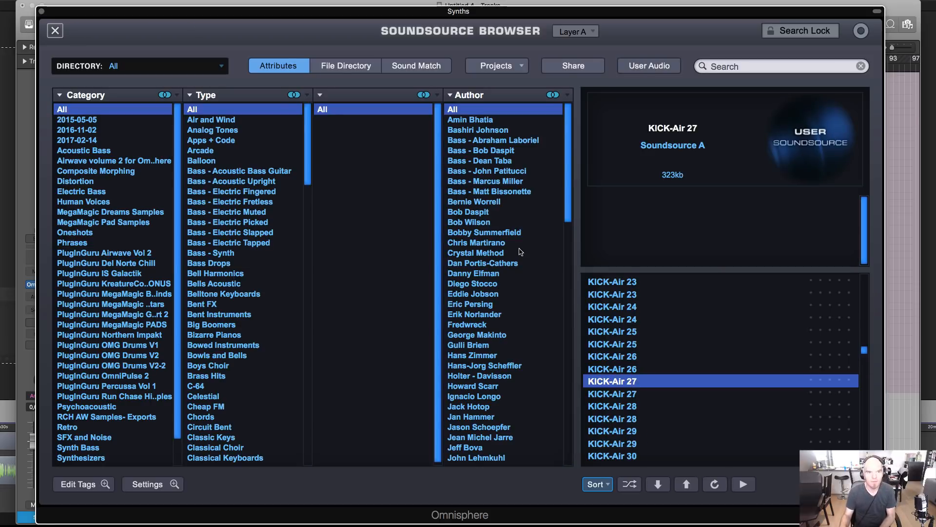
left_click(55, 31)
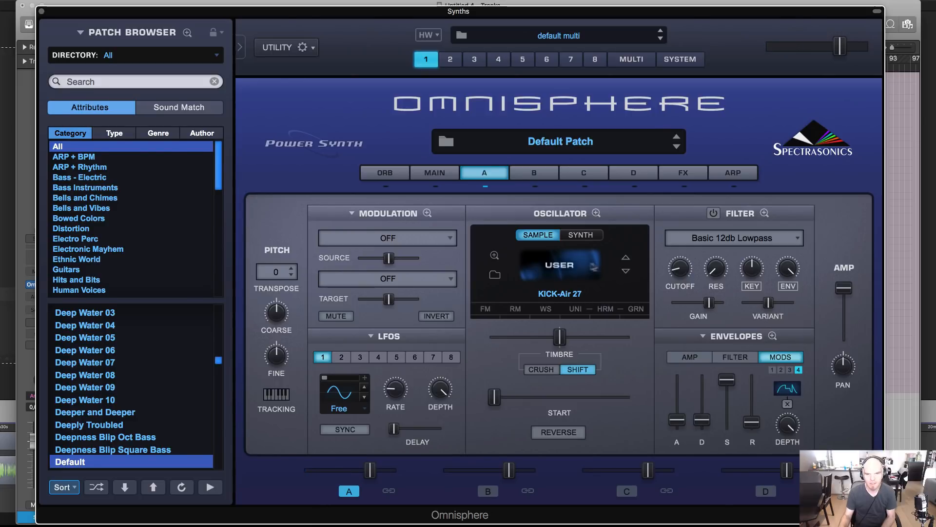
- Replace layer A's soundsource with KICK-Air 28
left_click(583, 268)
left_click(634, 405)
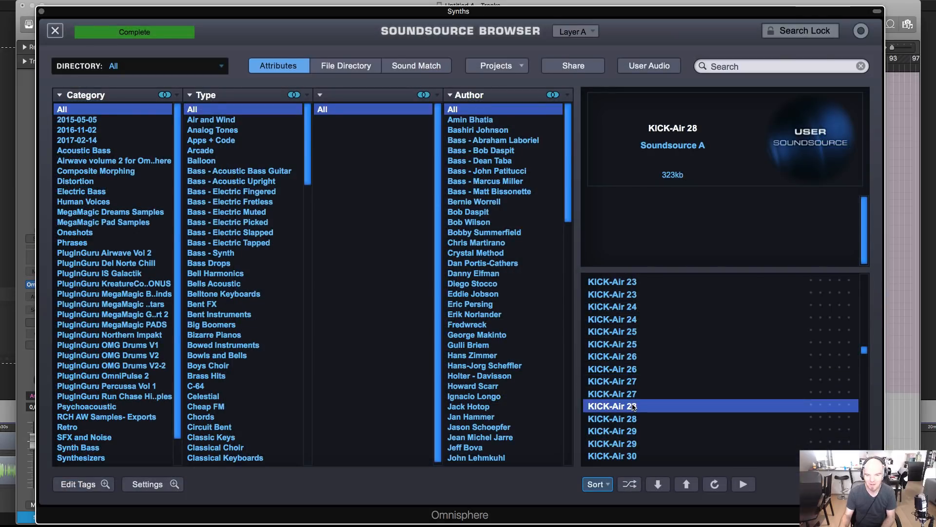
left_click(61, 34)
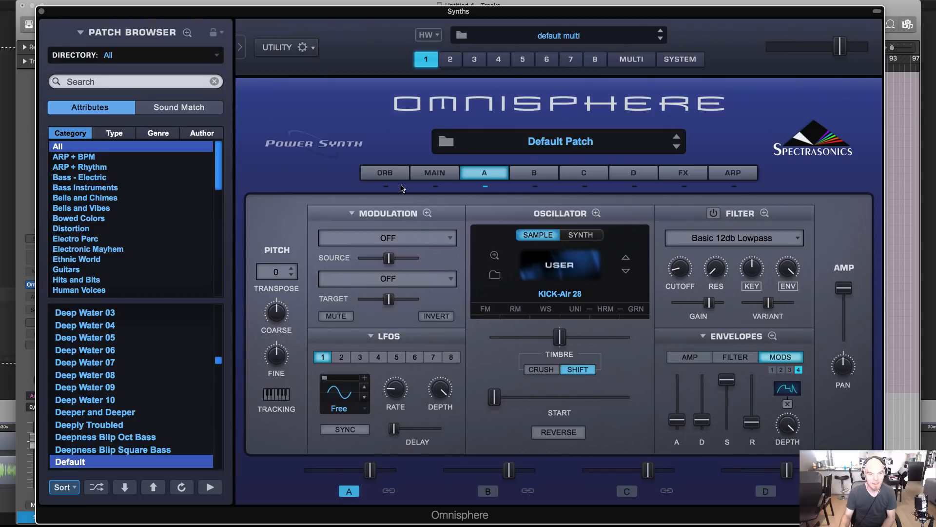
- Open the granular settings of layer A's oscillator and enable granular synthesis
left_click_drag(212, 16, 177, 16)
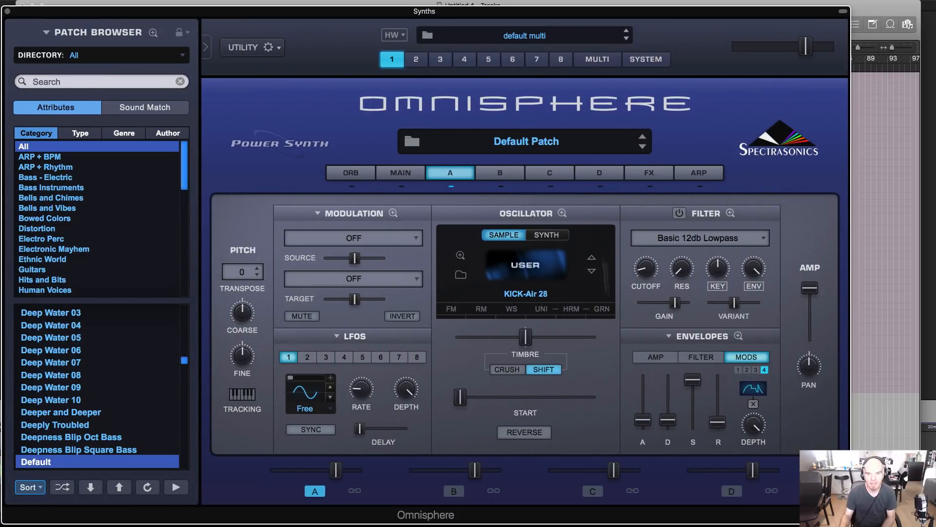
left_click(602, 309)
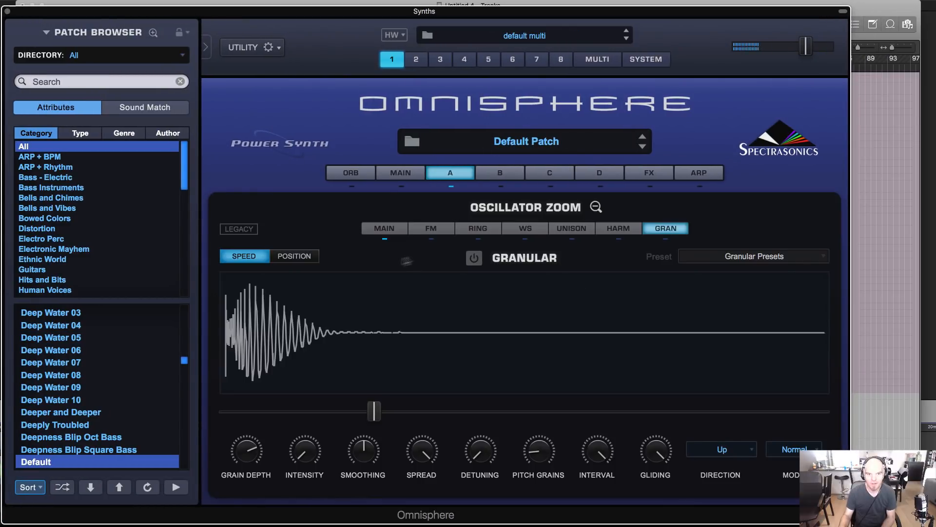
left_click(475, 258)
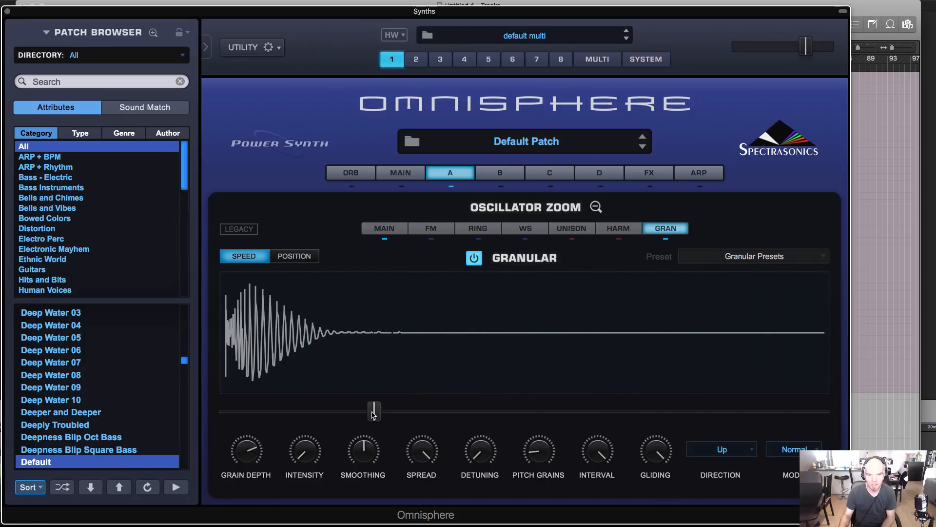
- Raise the granular speed slightly and switch the granular playback from Speed to Position mode
left_click_drag(374, 411, 425, 412)
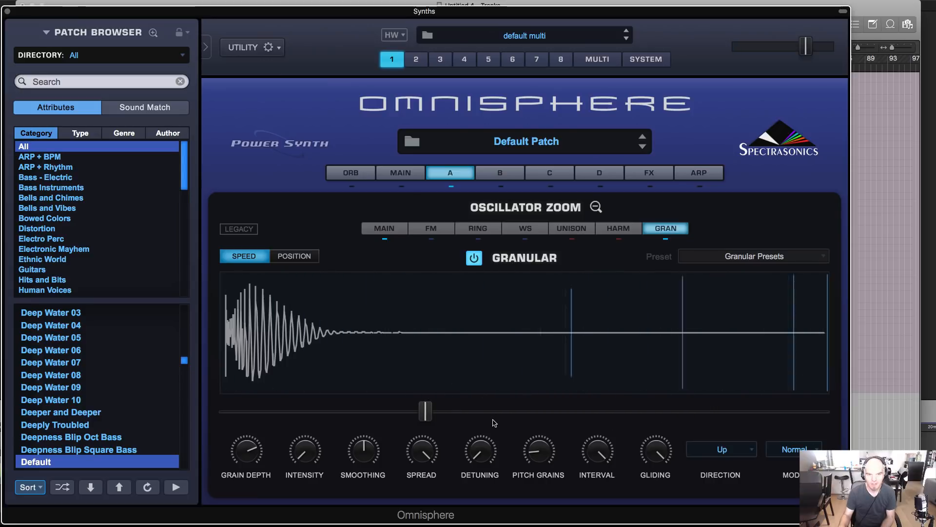
left_click(298, 256)
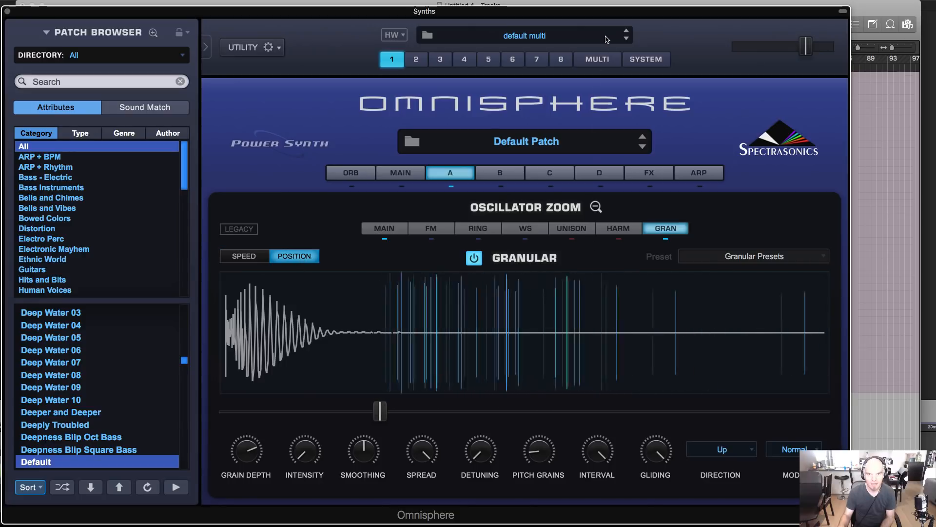
mouse_move(606, 12)
left_mouse_down()
mouse_move(601, 54)
mouse_move(603, 2)
left_mouse_up()
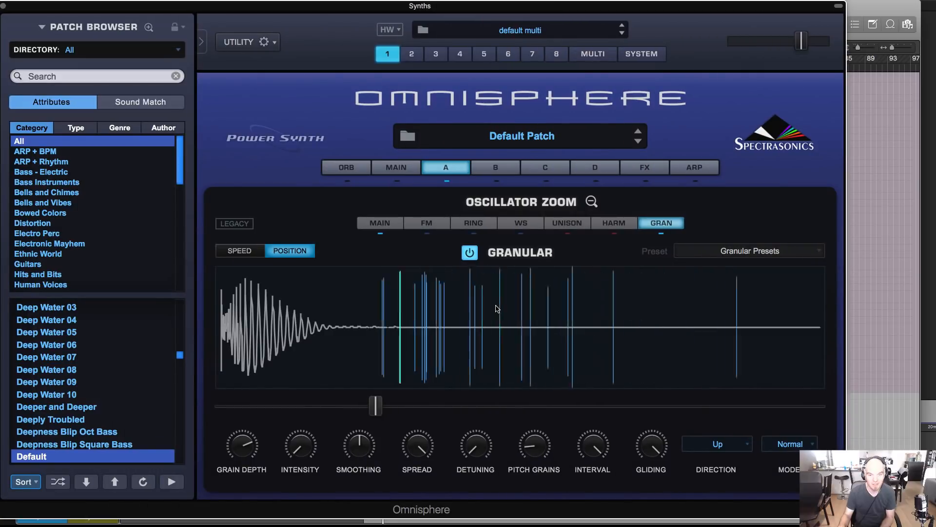
- Lower the granular grain depth and smoothing, and turn the interval and pitch grains down to about their minimum
left_click_drag(243, 445, 243, 468)
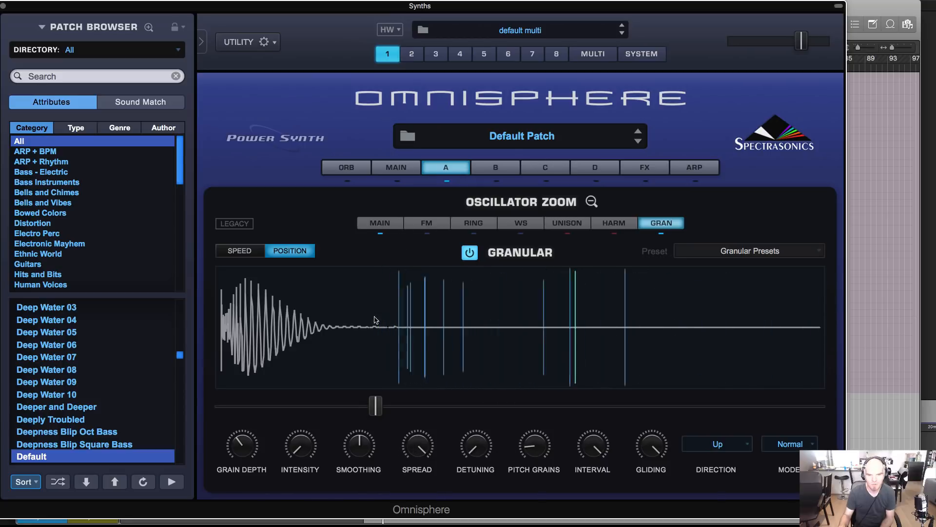
left_click_drag(593, 445, 593, 461)
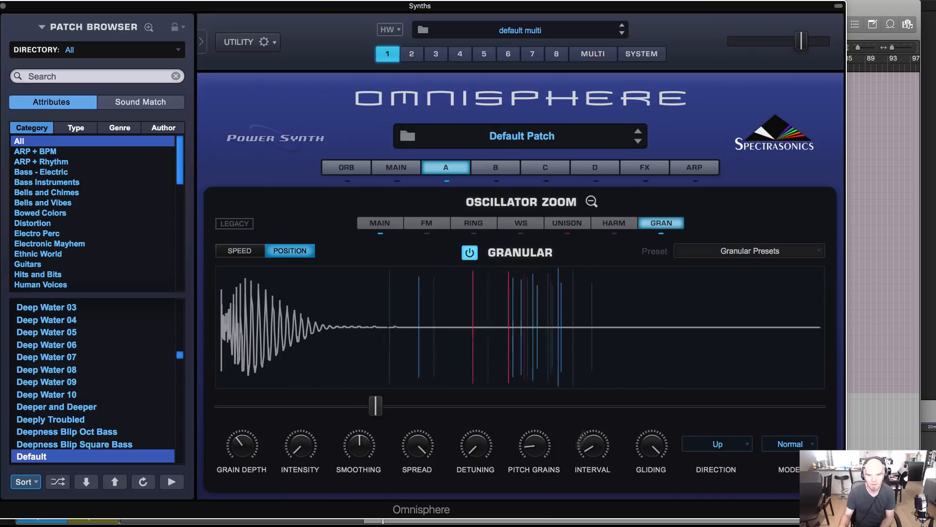
left_click_drag(534, 445, 519, 512)
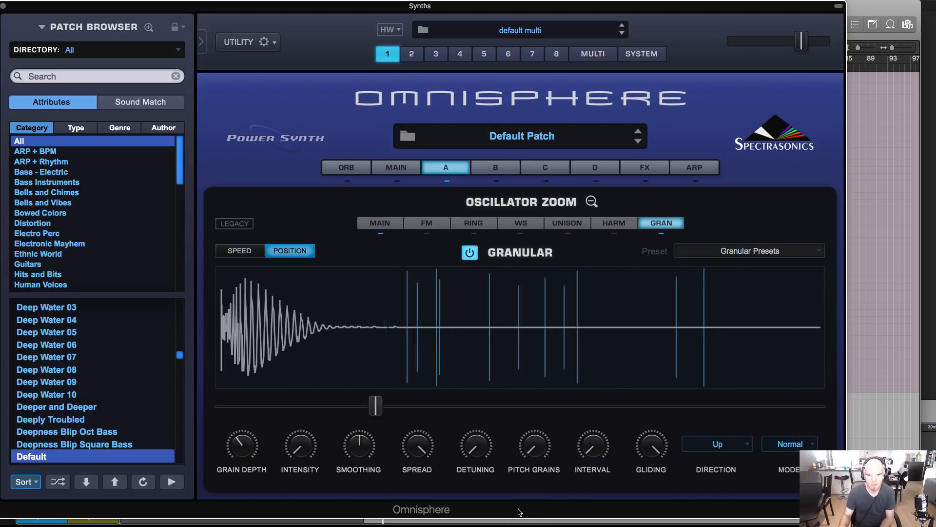
left_click_drag(359, 445, 359, 463)
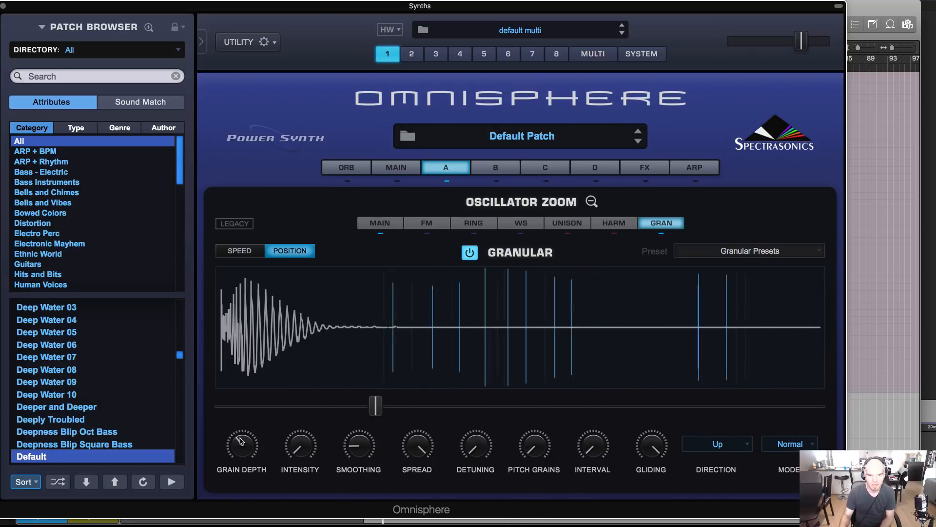
- Move the grain position to 0.000 at the start of the kick sample and raise the grain depth to nearly maximum
left_click_drag(241, 440, 241, 424)
left_click_drag(375, 405, 189, 427)
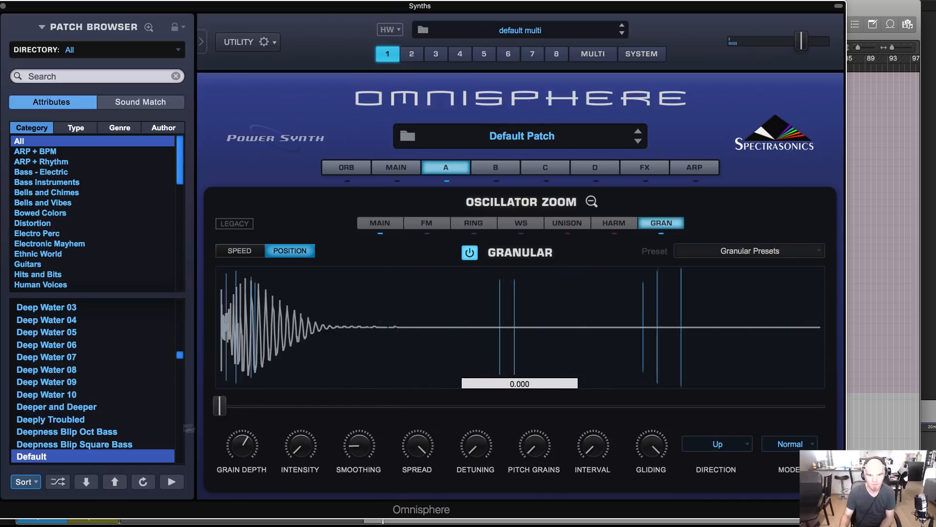
left_click_drag(242, 445, 273, 417)
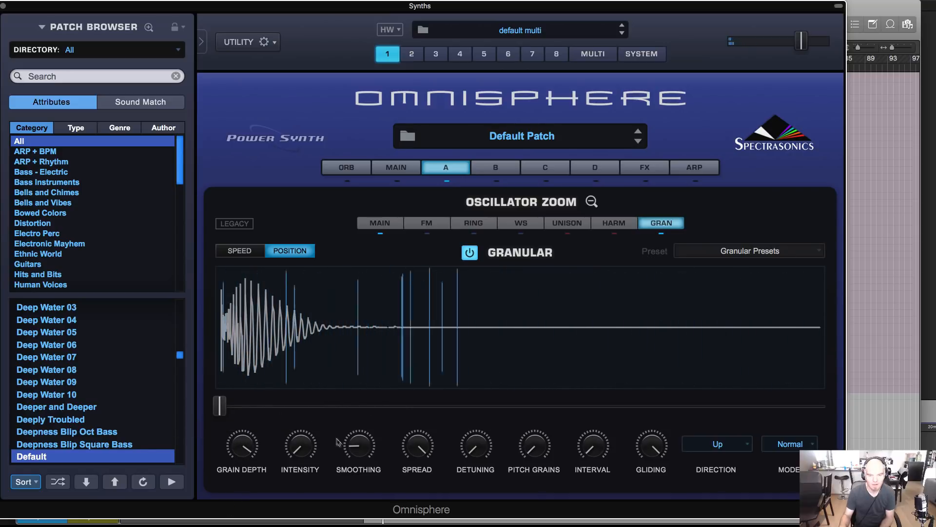
- Reduce the smoothing further, set the granular mode to Wild, keep intensity at 0.000 and turn grain depth down to minimum
left_click_drag(336, 442, 337, 451)
left_click(790, 443)
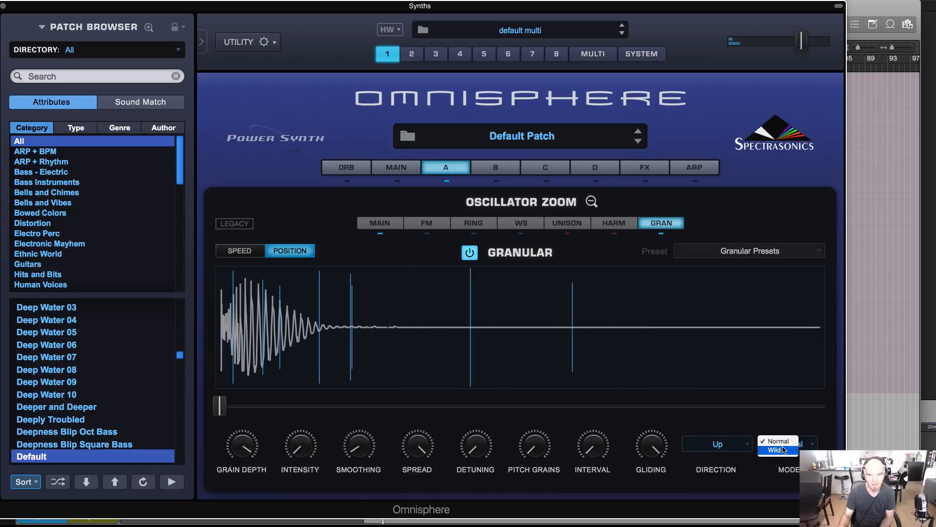
left_click(781, 451)
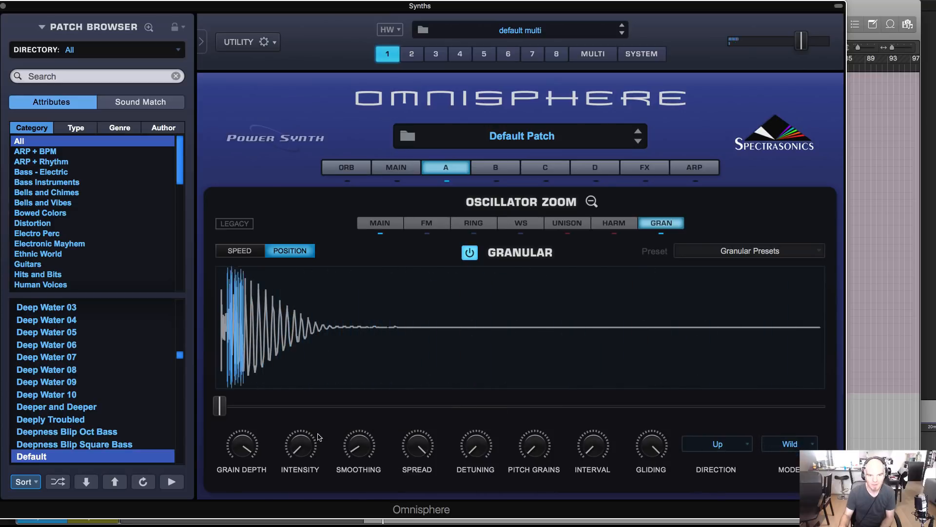
mouse_move(300, 445)
left_mouse_down()
mouse_move(324, 393)
mouse_move(305, 446)
left_mouse_up()
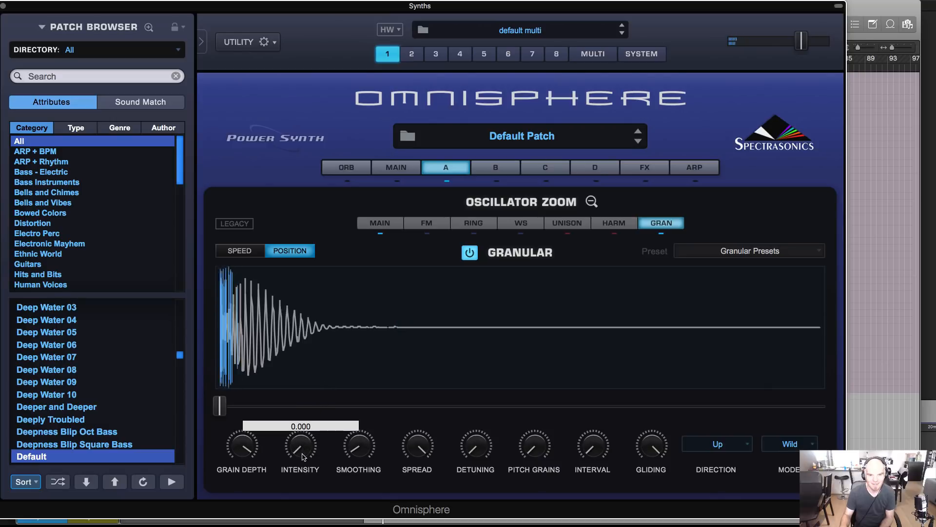
left_click_drag(248, 455, 185, 526)
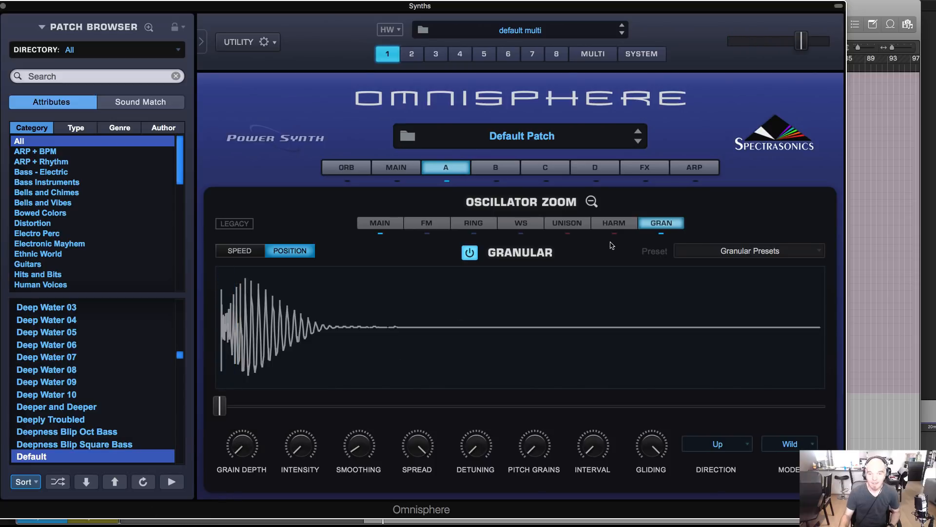